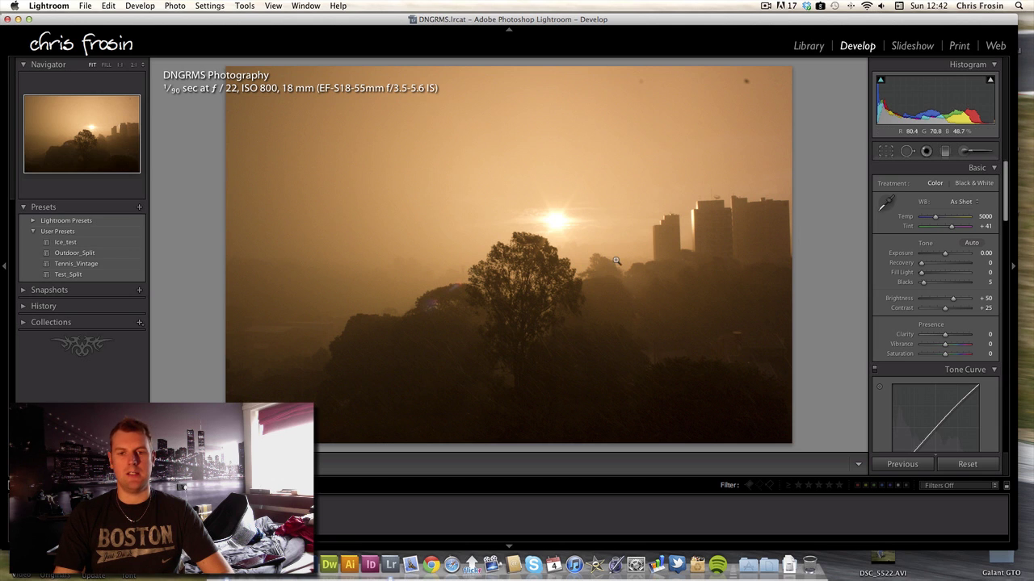
Step: Examine the photo's noise and detail at full size around the dark foliage, the central tree and the tower blocks
click(560, 361)
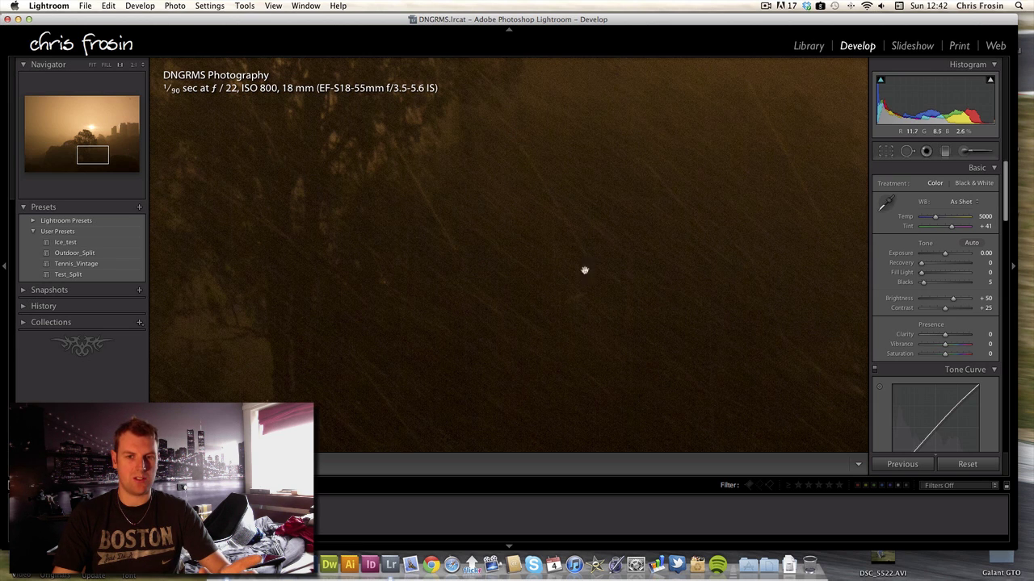
drag(557, 274, 411, 353)
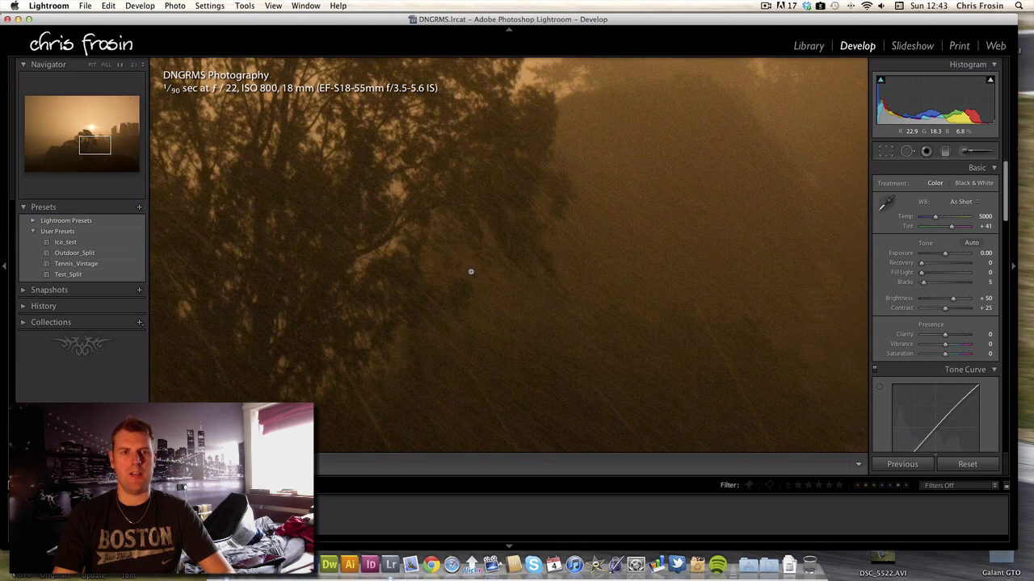
click(471, 272)
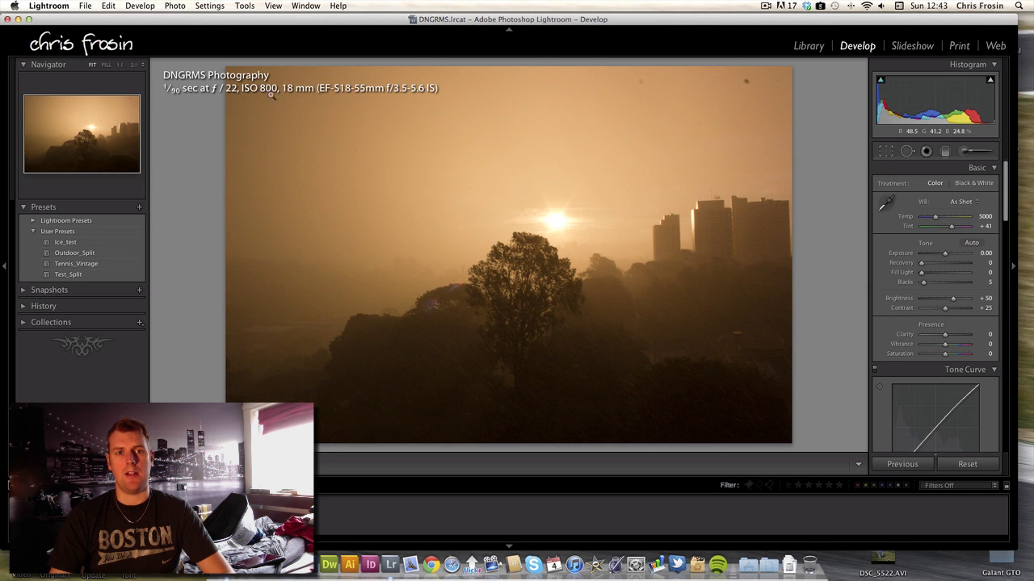
drag(567, 276, 476, 156)
drag(556, 348, 399, 312)
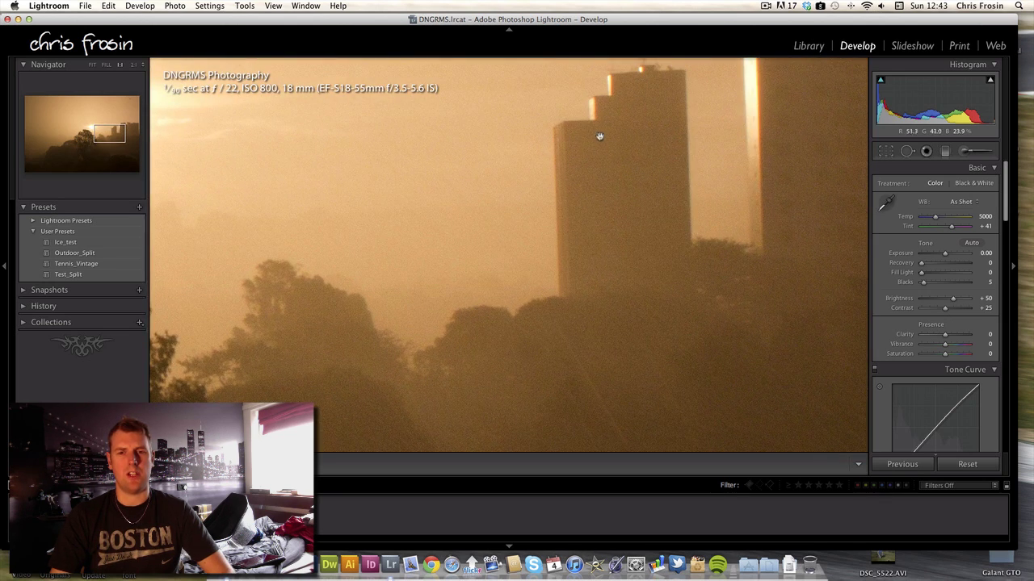
drag(334, 341, 537, 192)
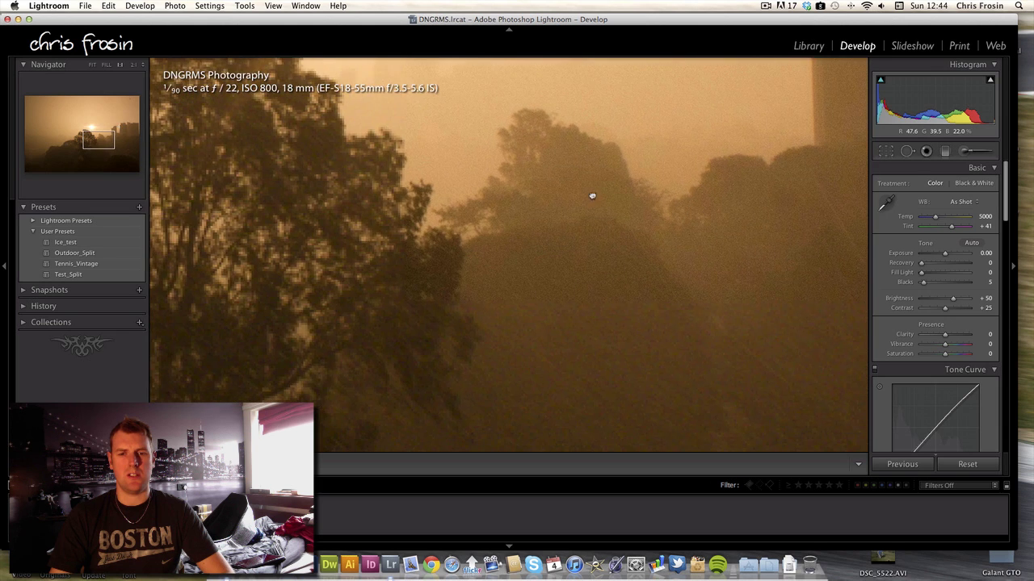
click(462, 242)
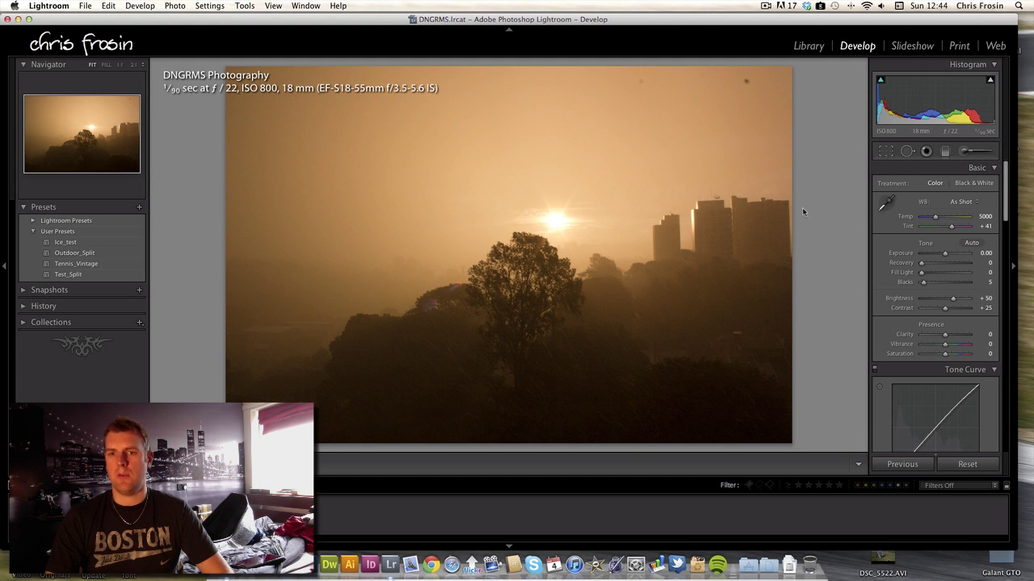
Step: Enable lens profile corrections for the Canon EF-S 18-55 lens and compare the photo with and without them
drag(1006, 182, 1006, 388)
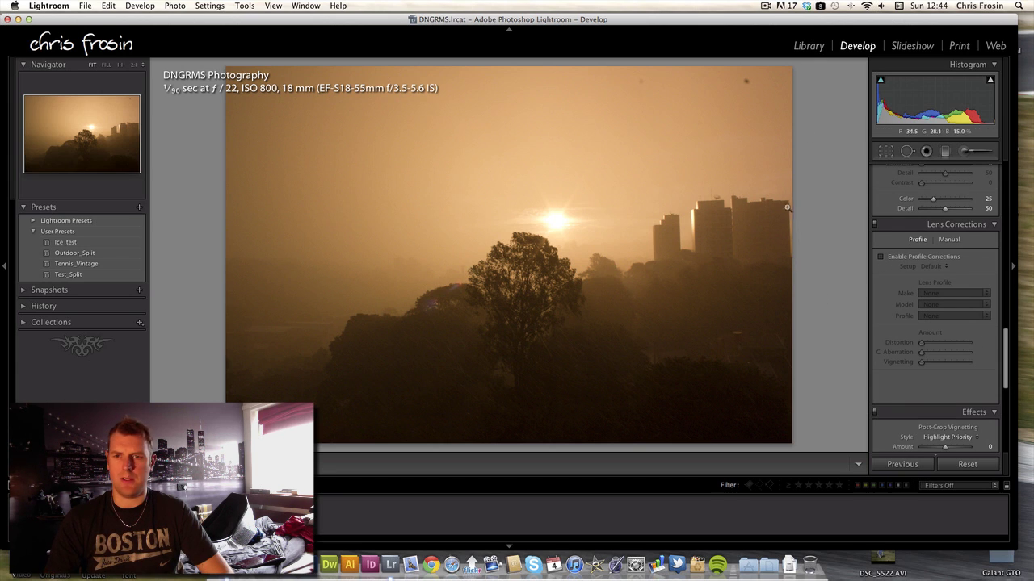
click(881, 257)
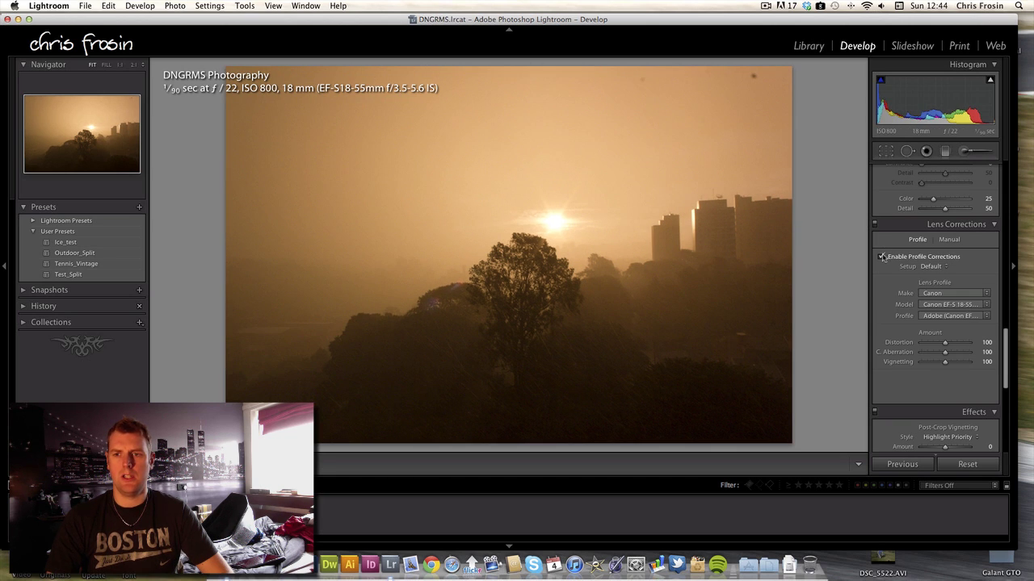
click(875, 225)
click(875, 224)
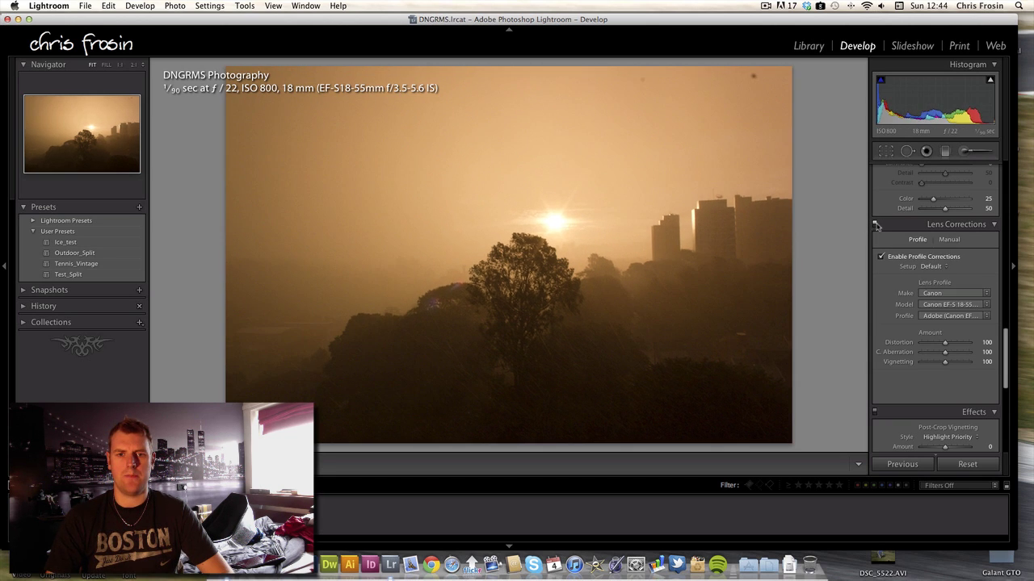
click(875, 225)
click(875, 225)
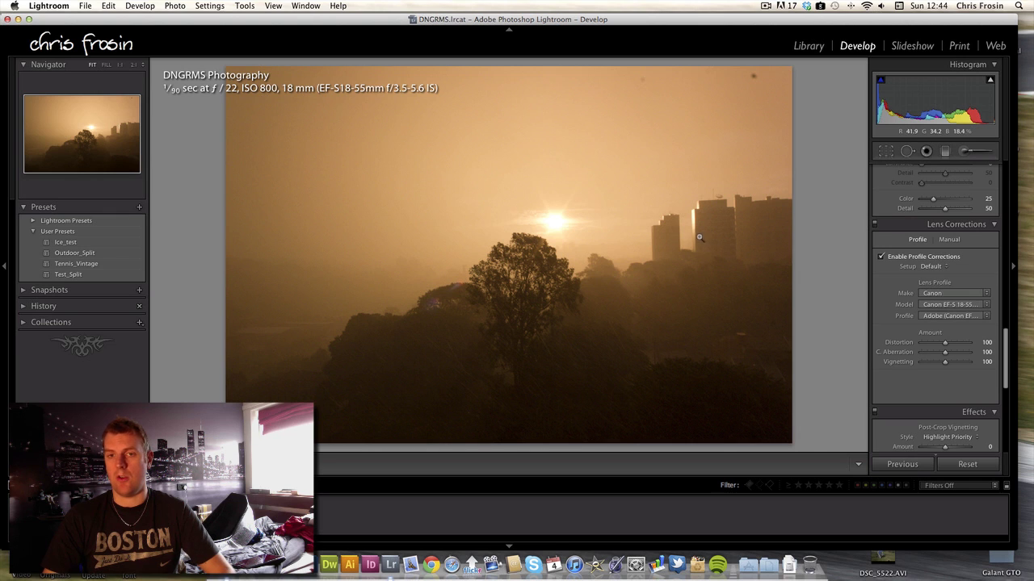
Step: Clone out the two dark dust spots in the upper sky with a spot size of about 72, sampling clean sky beside each
click(908, 152)
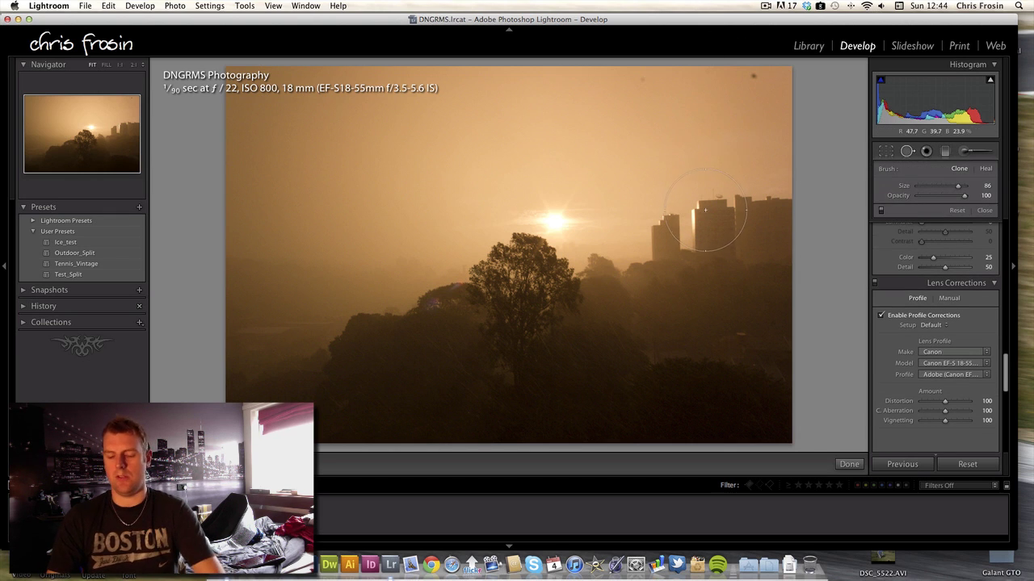
mouse_move(956, 186)
mouse_down()
mouse_move(943, 189)
mouse_move(953, 188)
mouse_up()
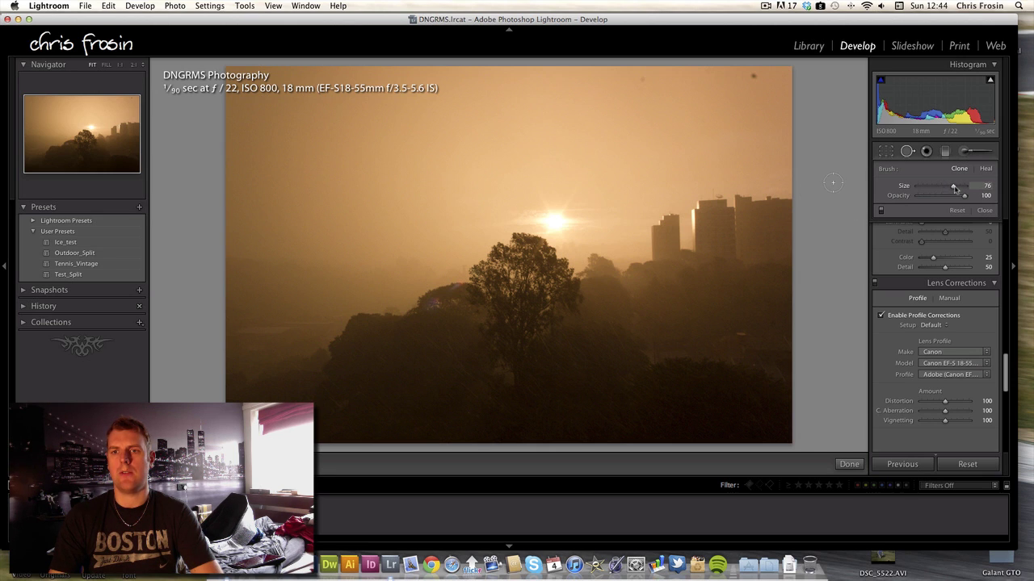
drag(954, 188, 952, 188)
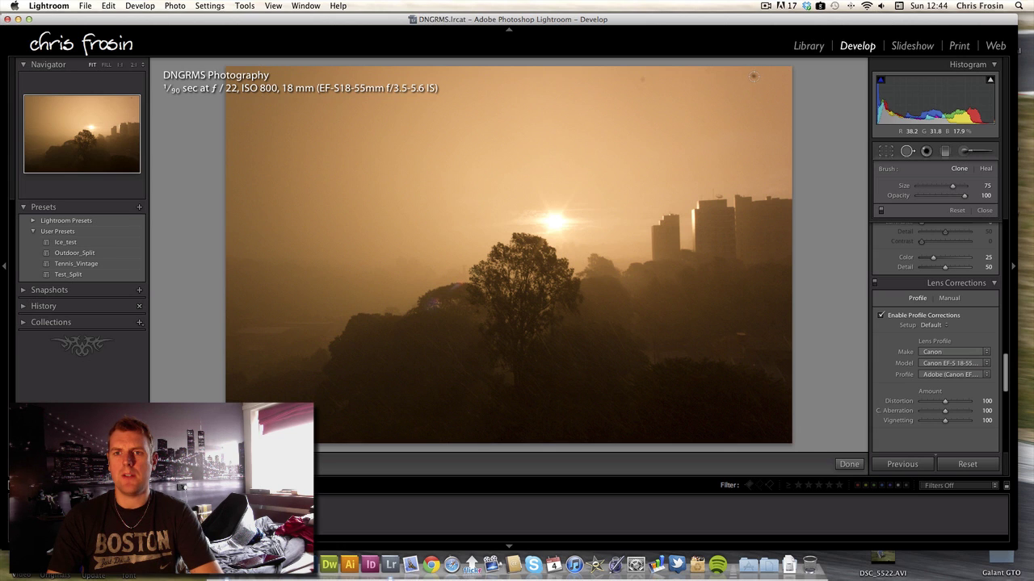
click(753, 76)
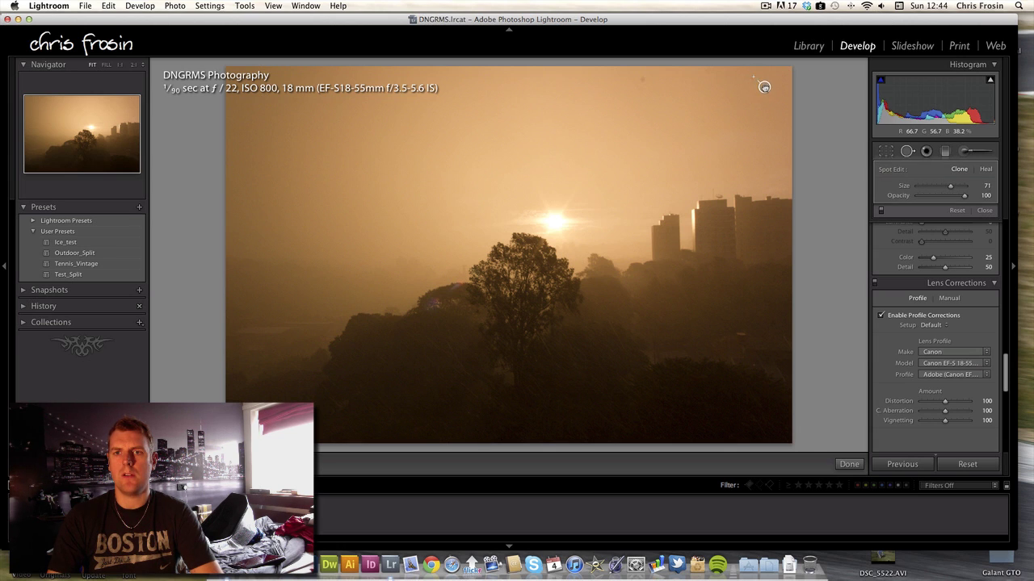
drag(764, 88, 767, 76)
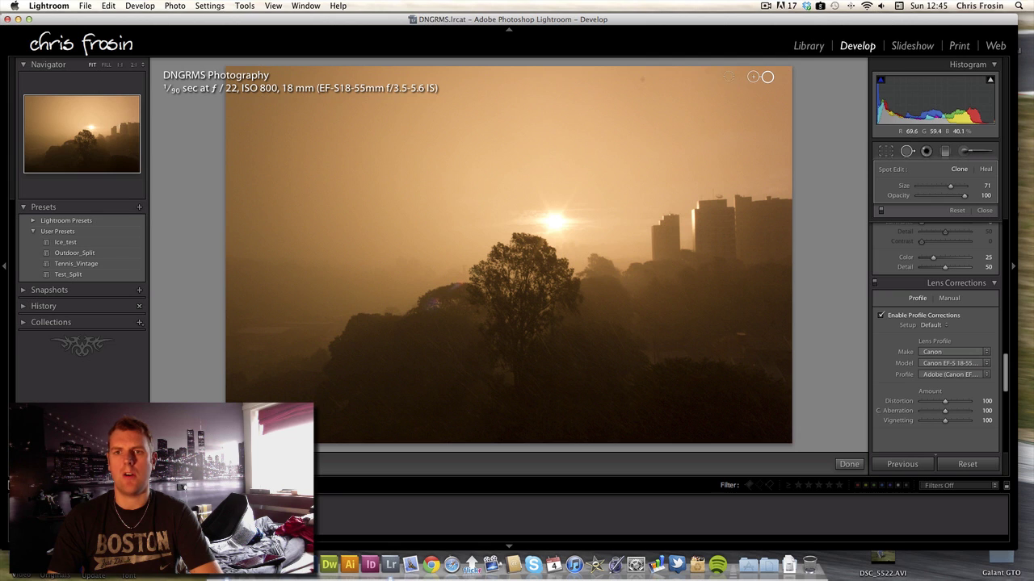
click(642, 91)
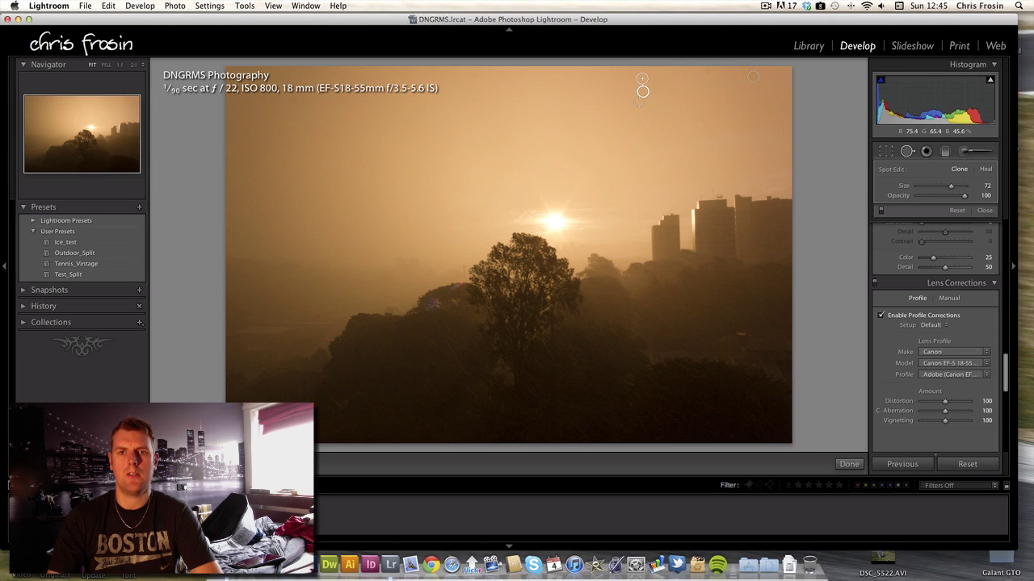
drag(642, 91, 656, 78)
click(903, 152)
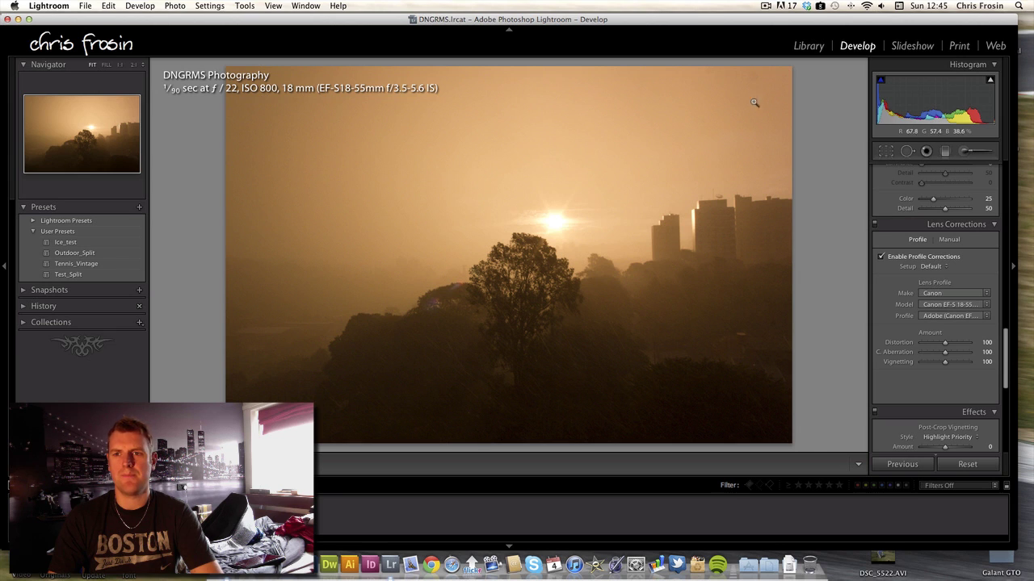
Step: Reposition the clone source of the upper-right sky spot to the clean sky just left of it
click(907, 151)
click(753, 77)
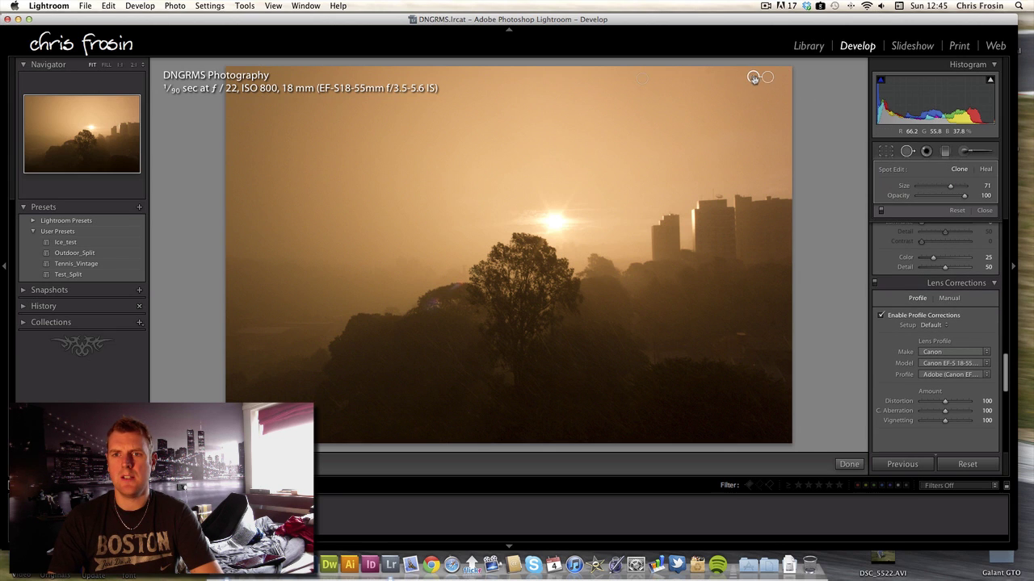
drag(767, 78, 741, 79)
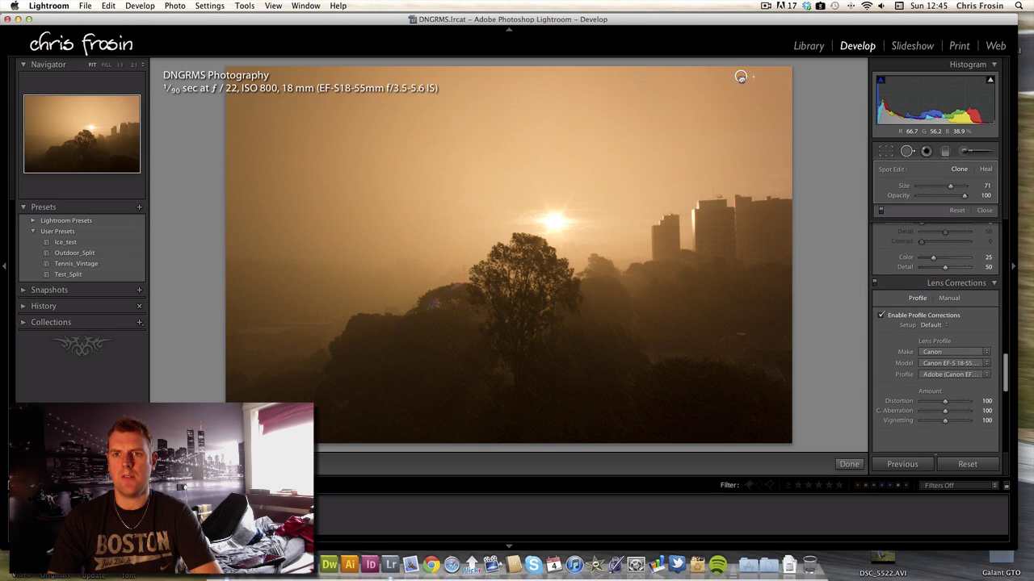
click(906, 151)
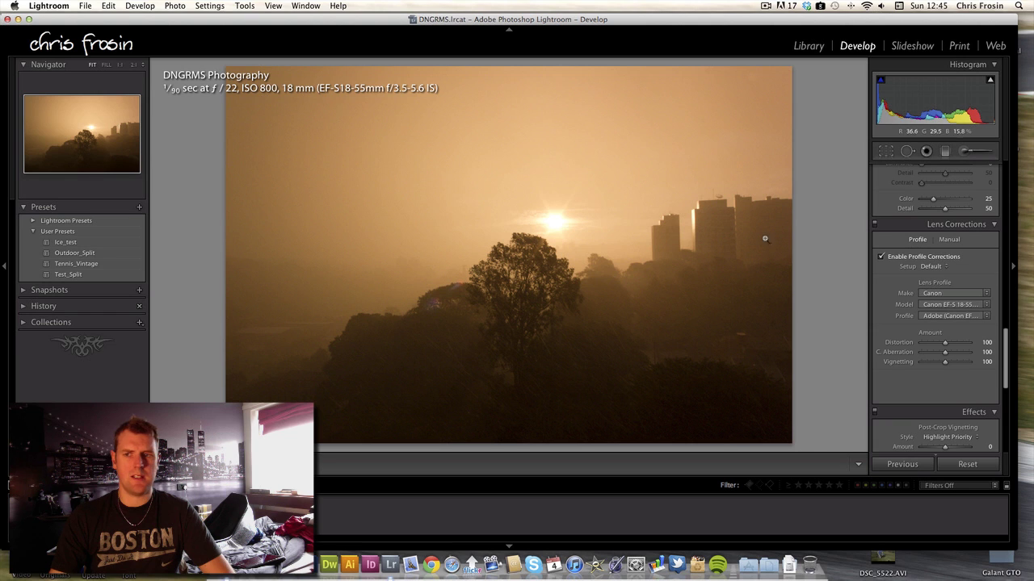
Step: Brighten the photo with Exposure +0.70 and Fill Light 9, and set Clarity to +33
drag(1006, 353, 968, 135)
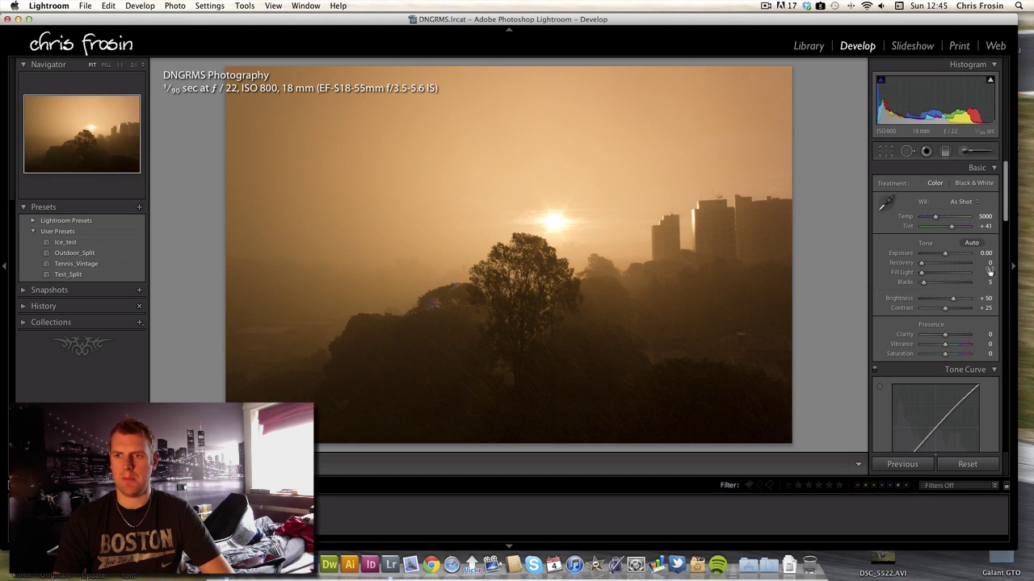
drag(944, 253, 949, 256)
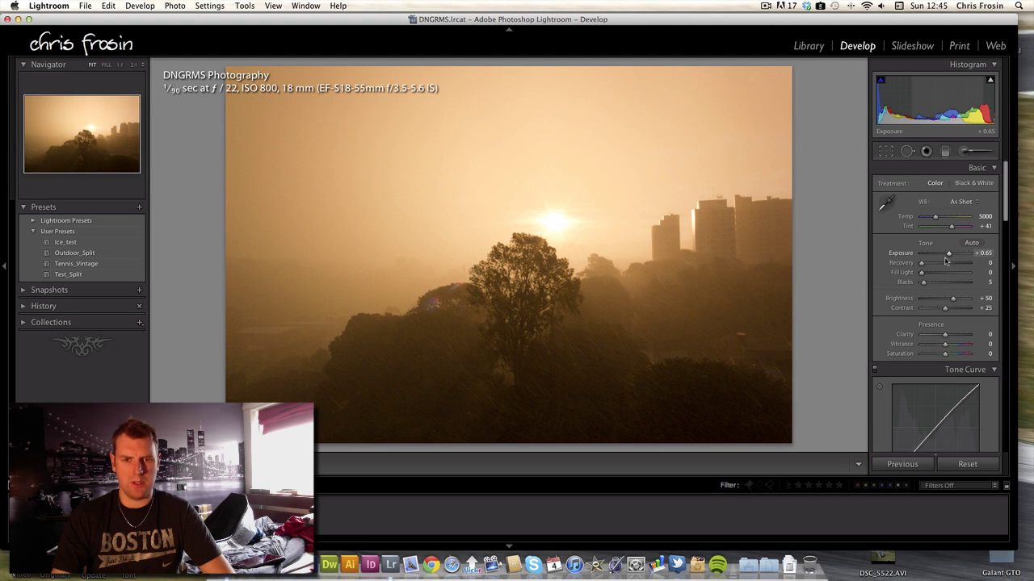
drag(948, 257, 950, 256)
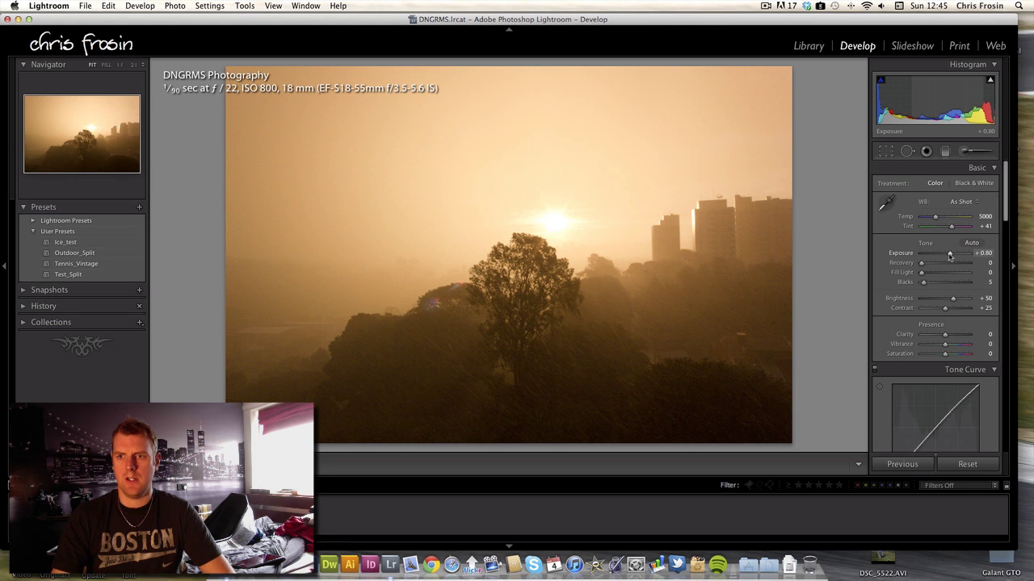
drag(949, 255, 925, 277)
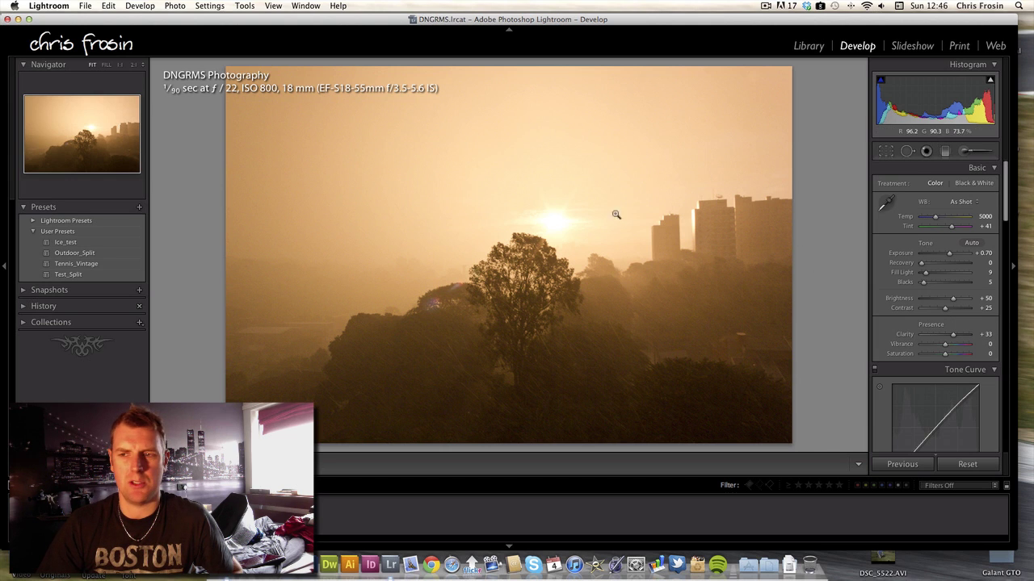
Step: Preview the photo in black and white and return it to the color treatment
click(981, 187)
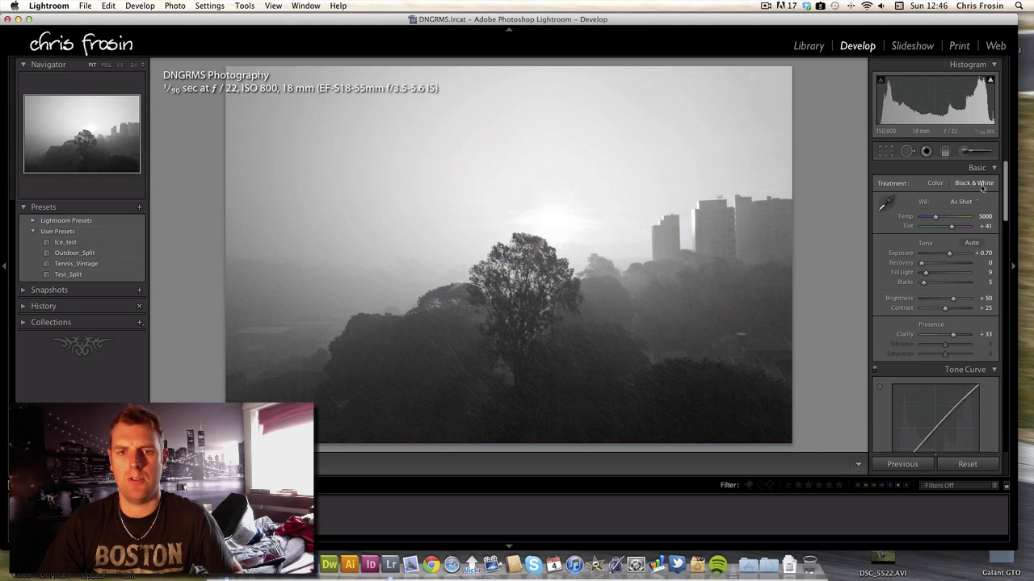
click(934, 183)
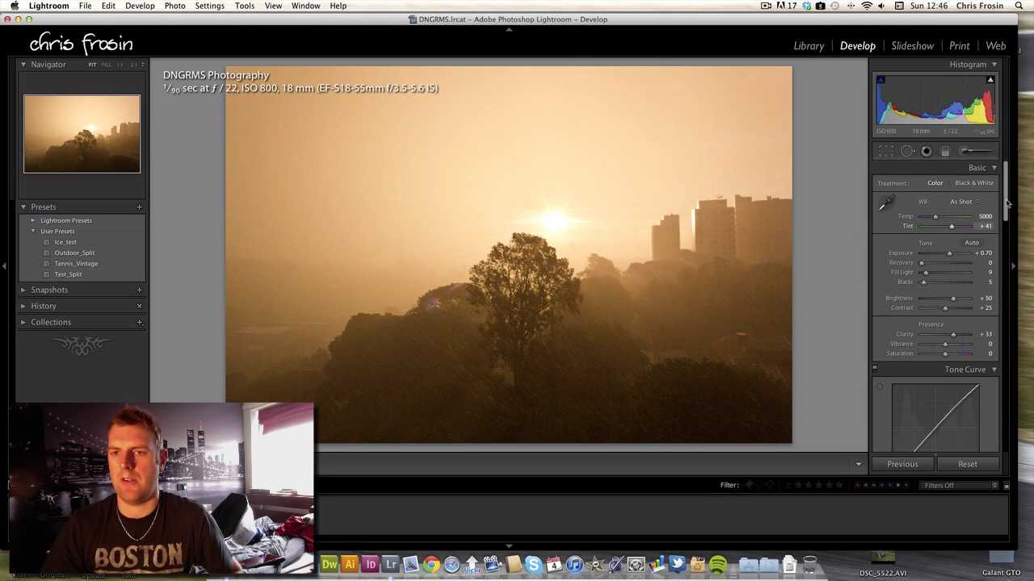
Step: Straighten the photo with a crop angle of 0.39, keeping the original aspect ratio
click(886, 153)
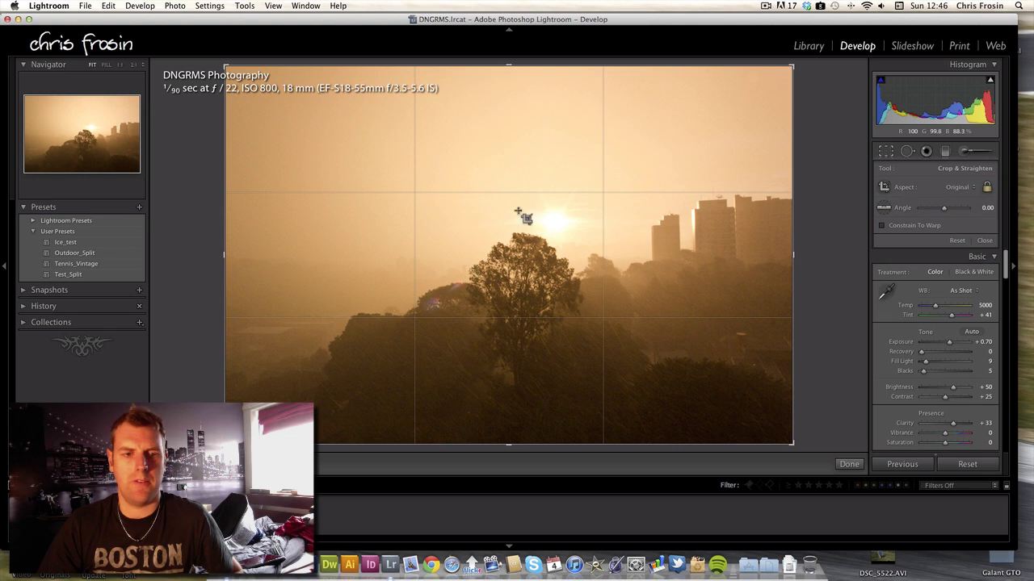
drag(812, 189, 816, 190)
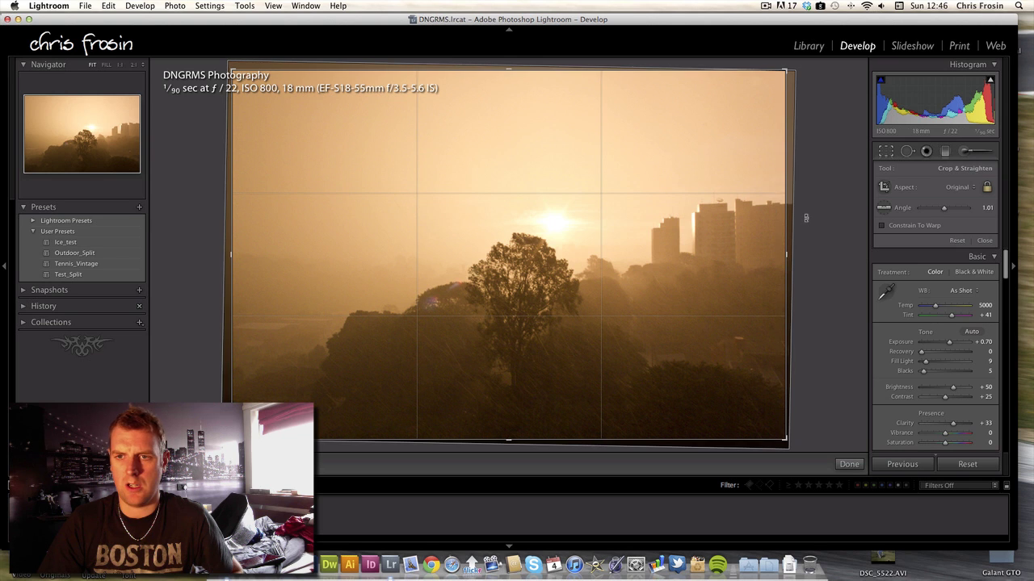
drag(805, 216, 804, 213)
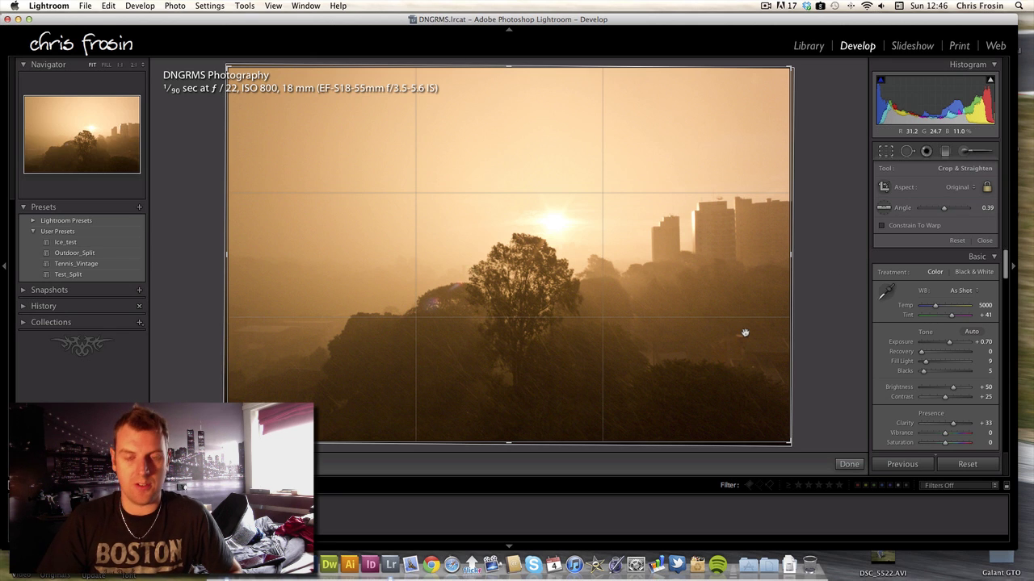
key(r)
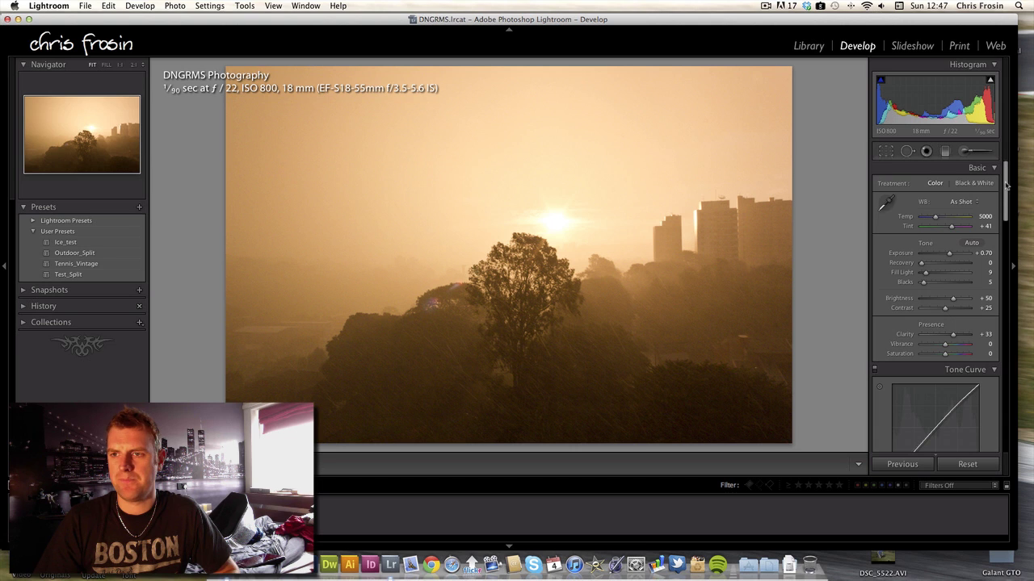
Step: Darken the sky with a graduated filter at Exposure -0.90, Contrast 1 and Saturation 0, centred across the upper part of the central tree
scroll(1006, 185, down, 3)
scroll(961, 150, up, 3)
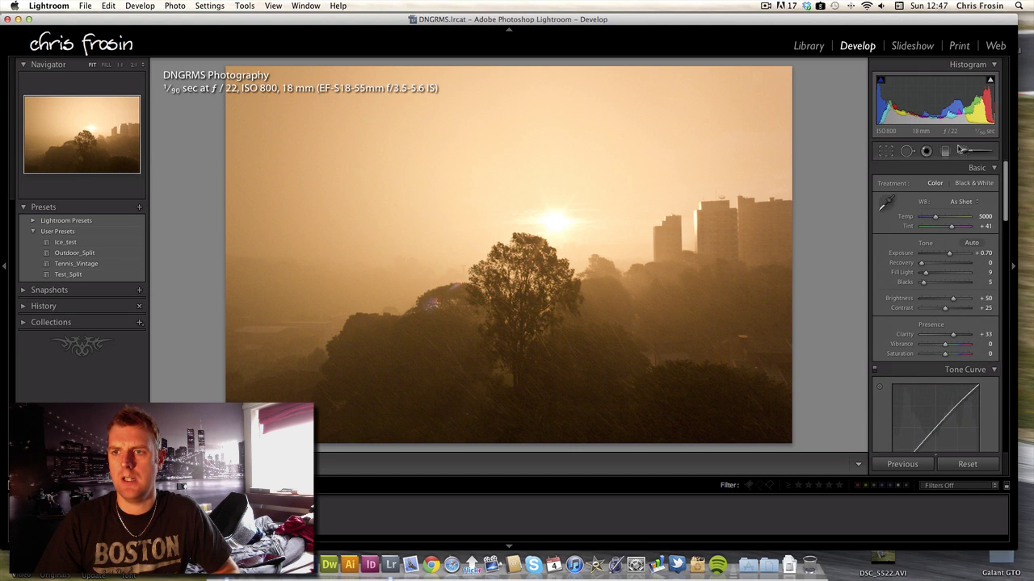
click(945, 151)
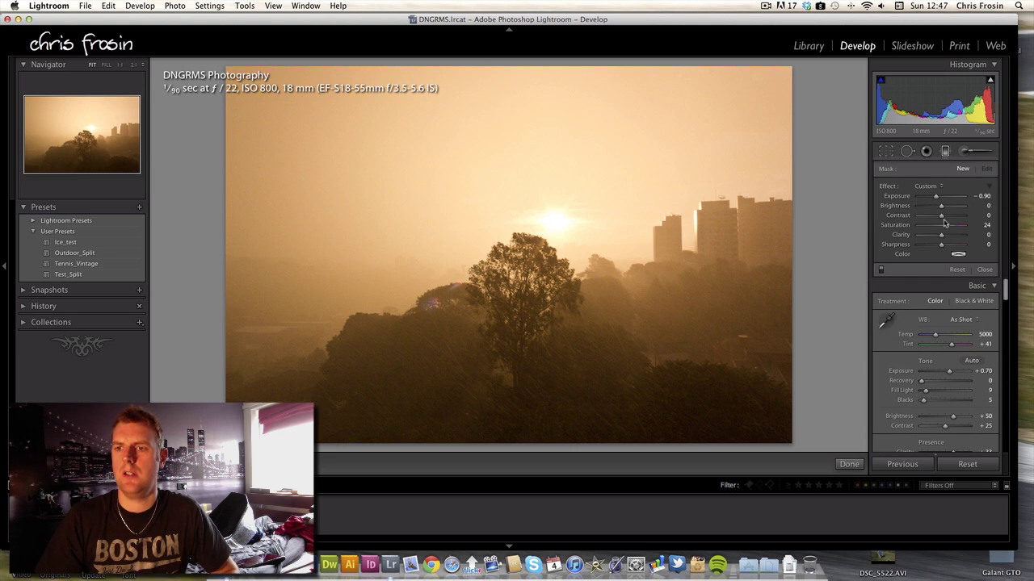
drag(940, 207, 939, 207)
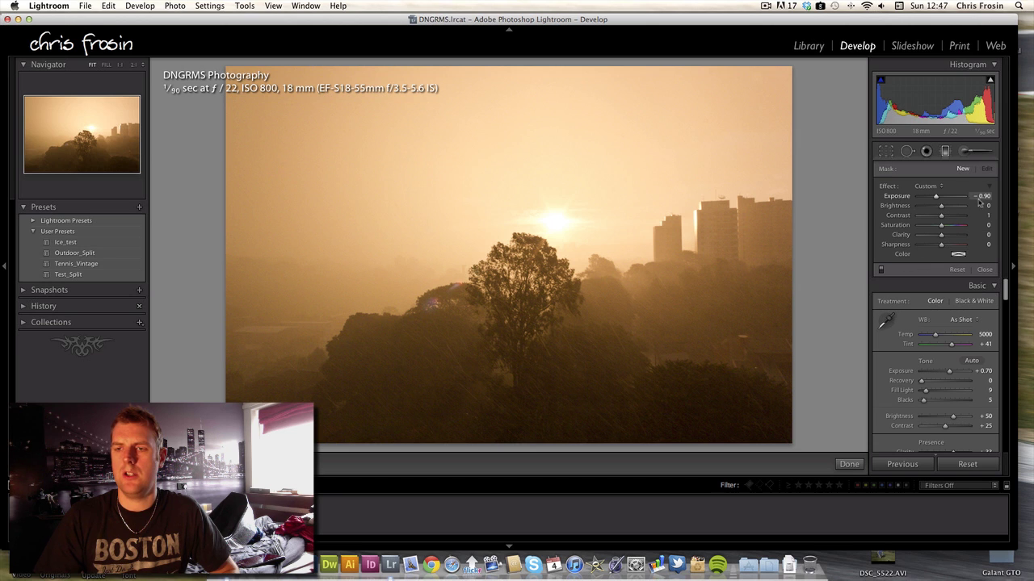
drag(485, 235, 484, 270)
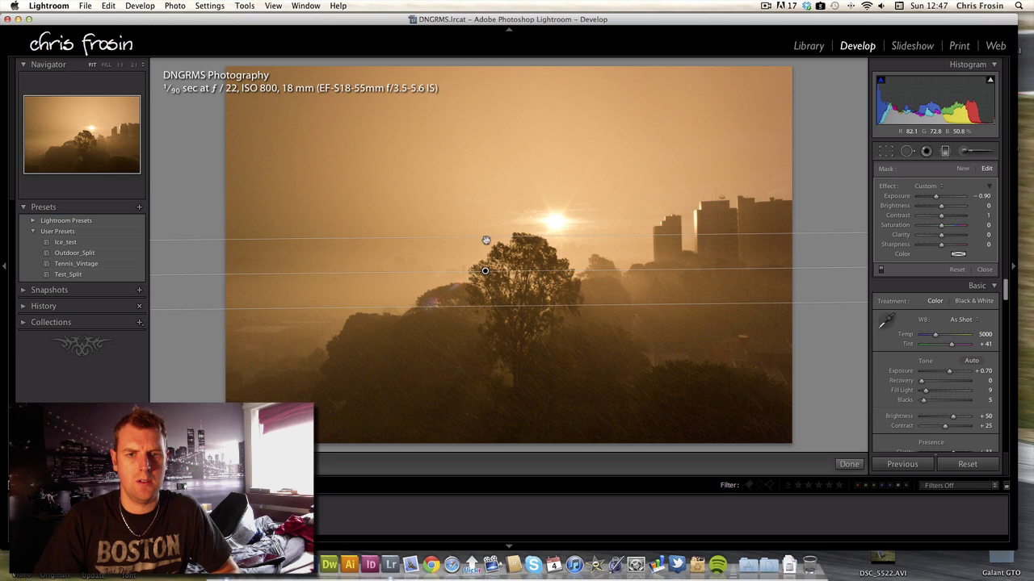
drag(487, 241, 488, 277)
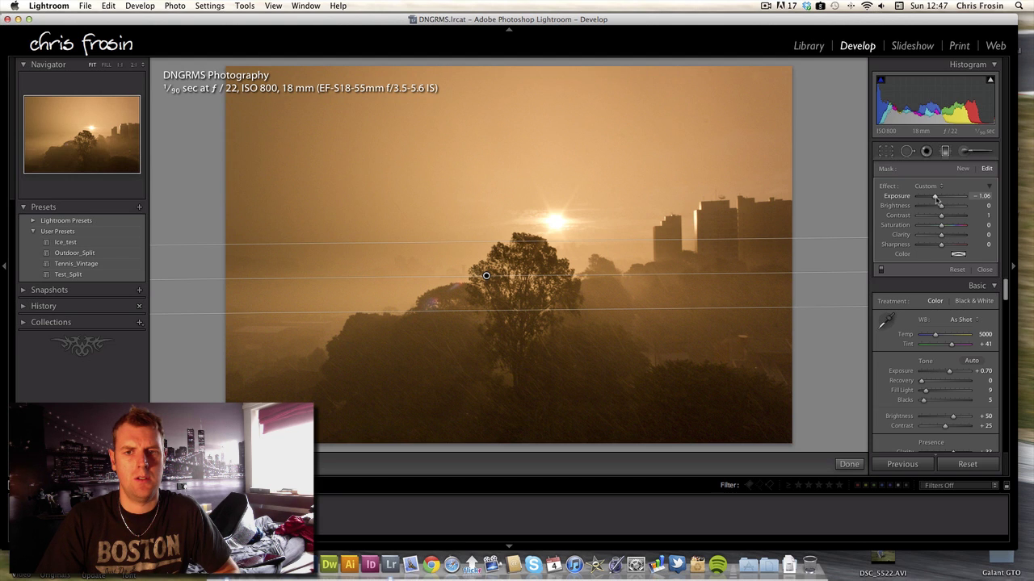
Step: Set the sky's graduated filter to Exposure -0.88 and close the filter
drag(935, 200, 933, 198)
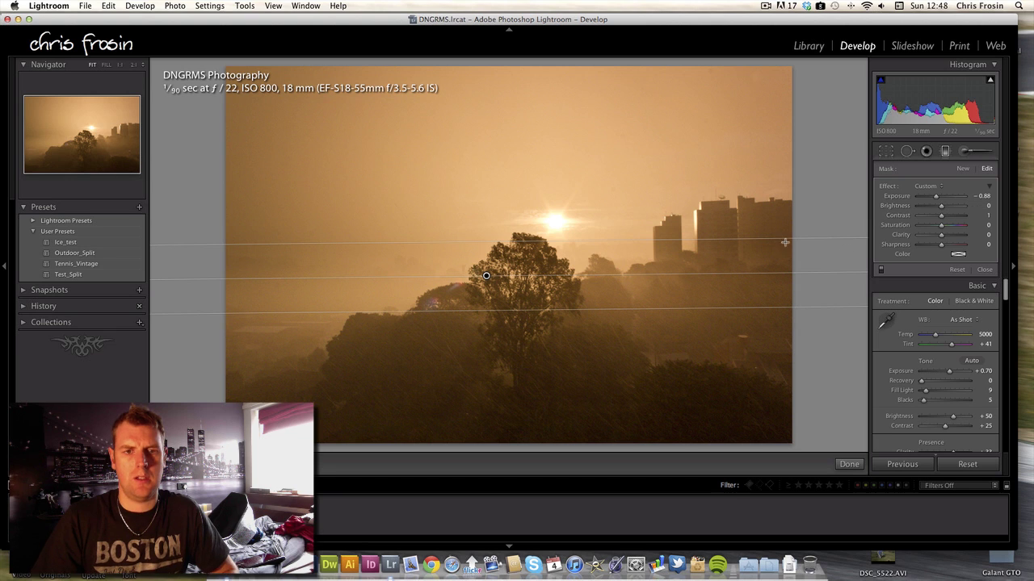
click(948, 151)
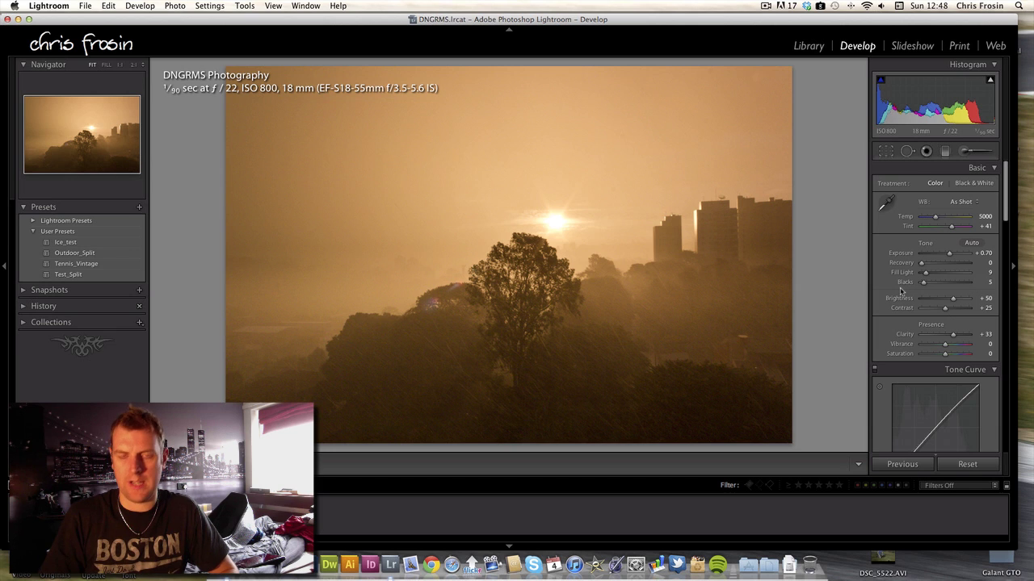
Step: Compare the edited photo with its unedited version several times
key(backslash)
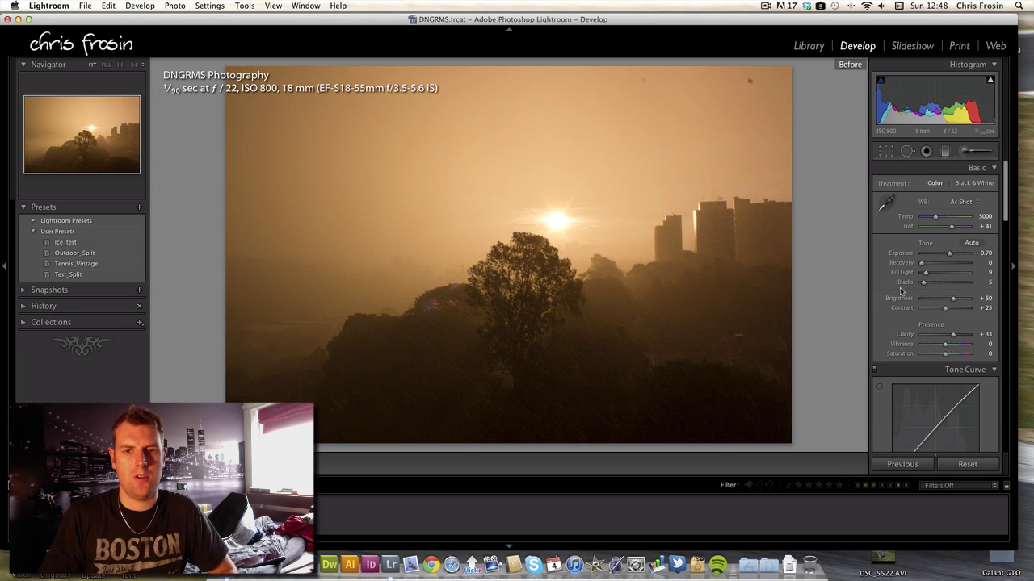
key(backslash)
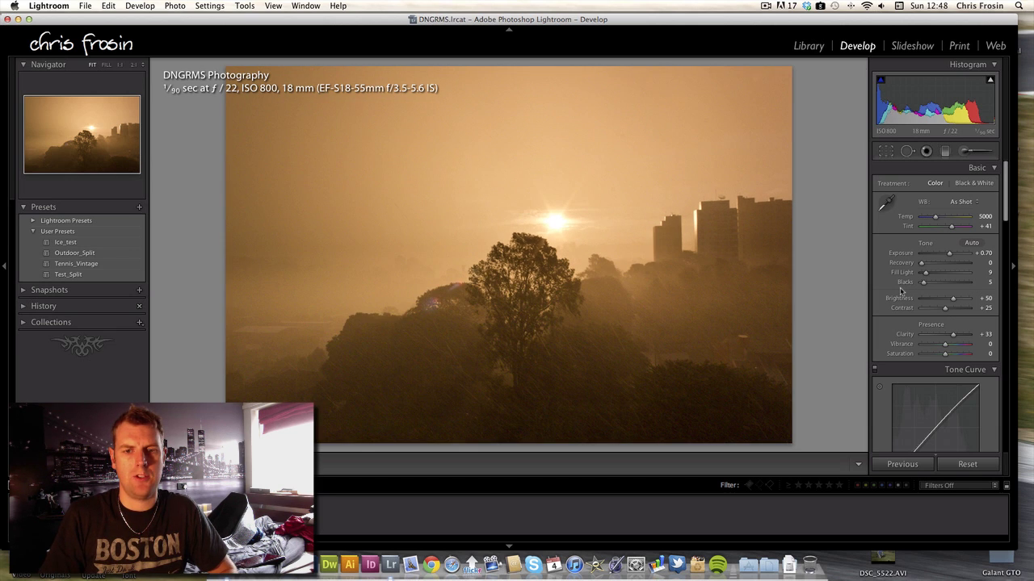
key(backslash)
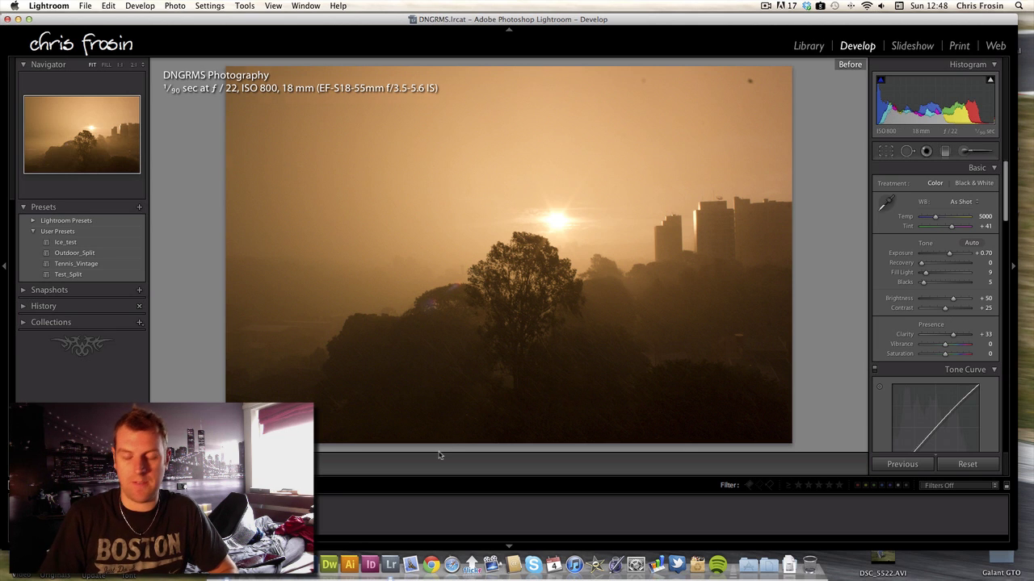
key(backslash)
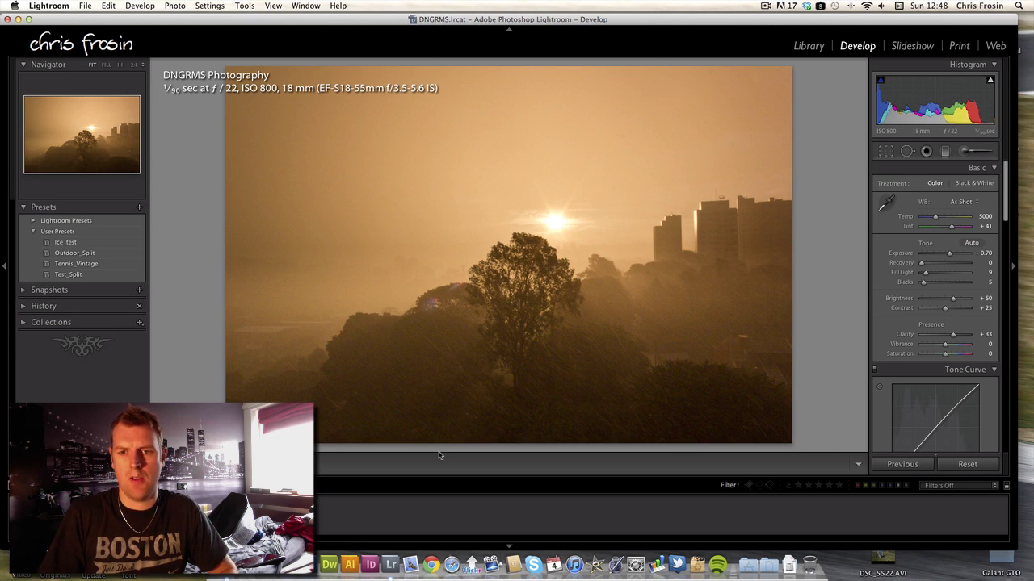
key(backslash)
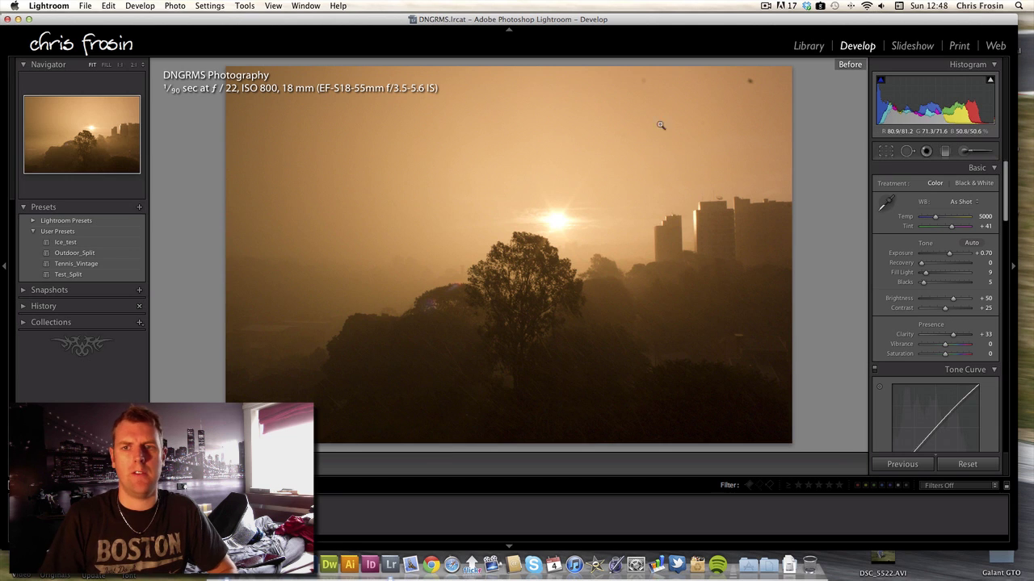
key(backslash)
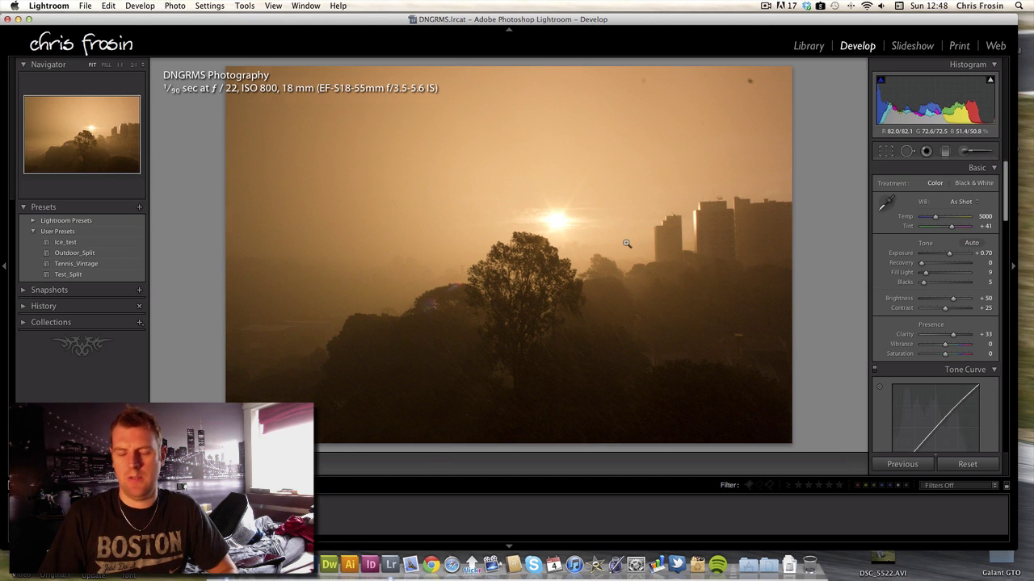
Step: Tint the highlights yellow with split toning at Hue 59 and Saturation 61
drag(1007, 212, 1001, 340)
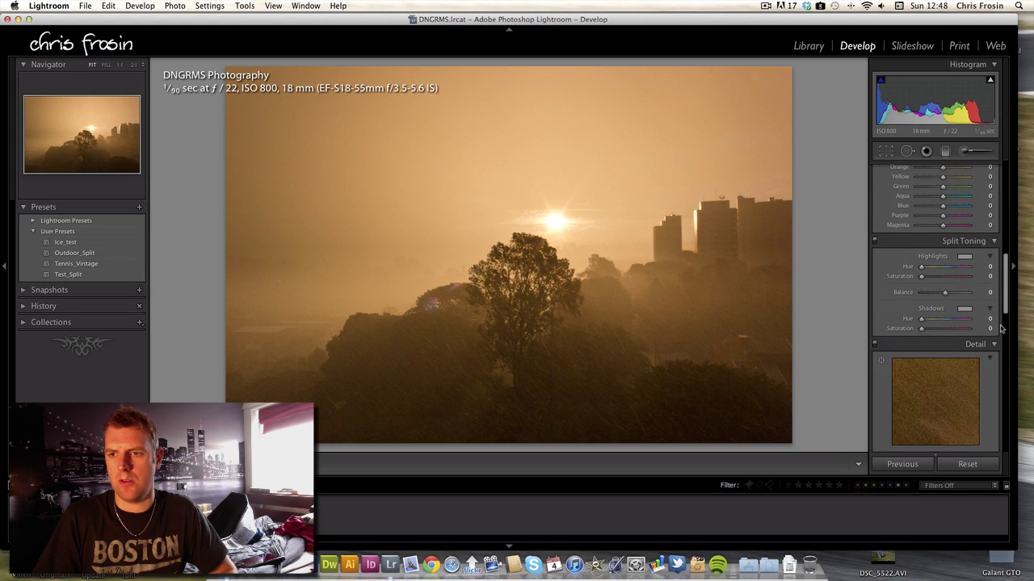
click(964, 256)
drag(785, 275, 775, 295)
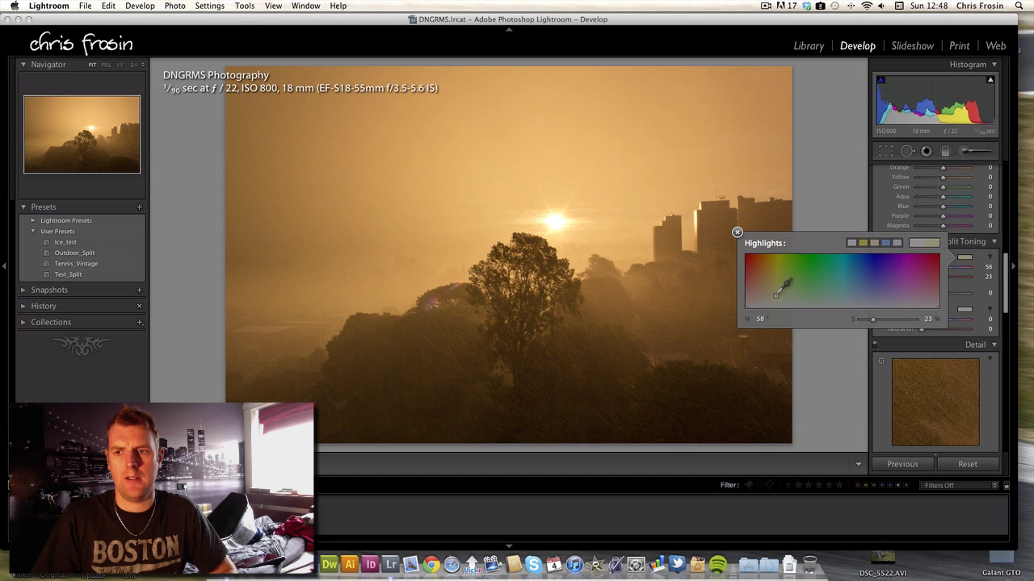
drag(775, 296, 775, 259)
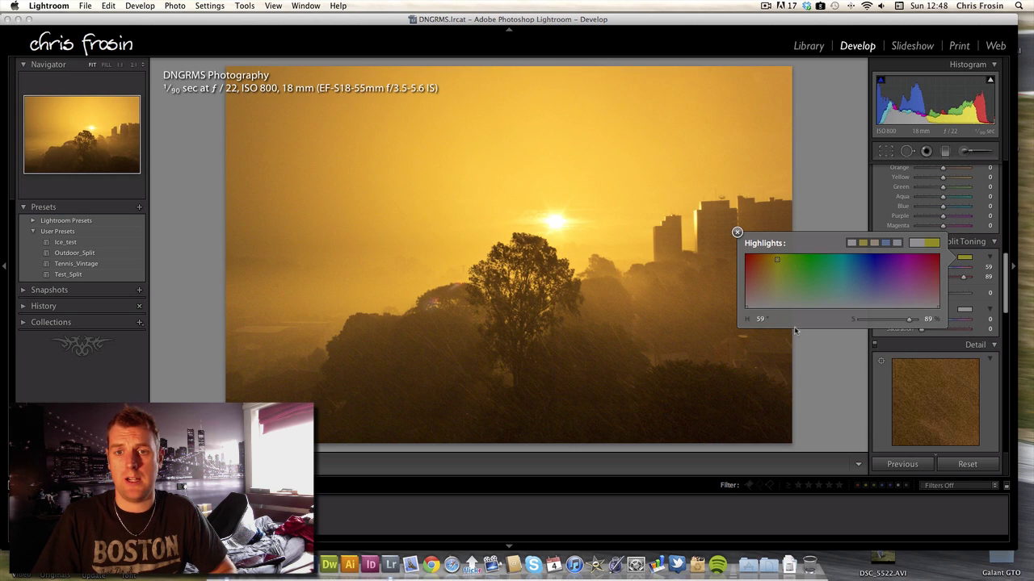
click(738, 234)
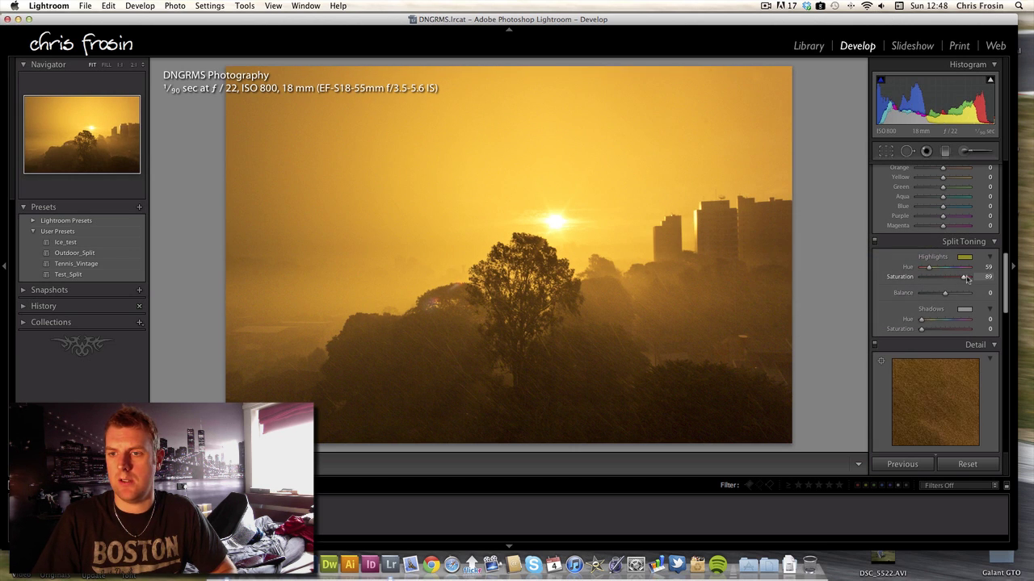
drag(962, 280, 956, 279)
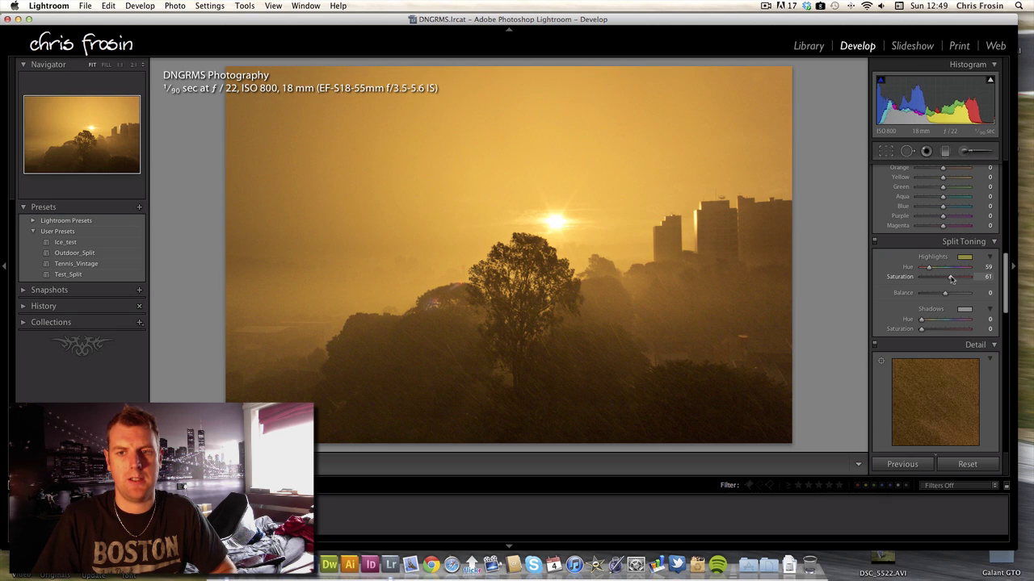
click(965, 257)
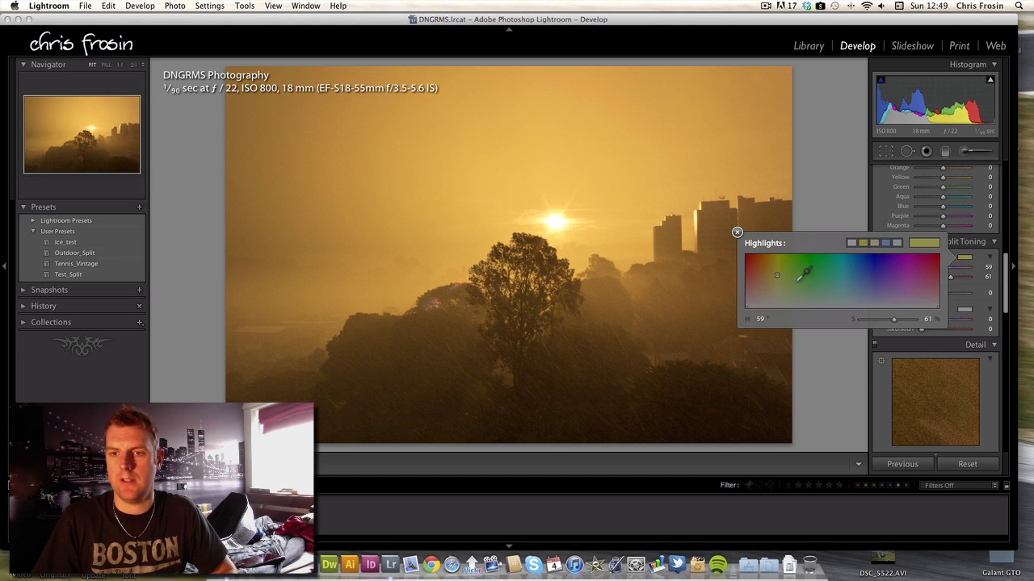
mouse_move(780, 275)
mouse_down()
mouse_move(779, 295)
mouse_move(777, 273)
mouse_up()
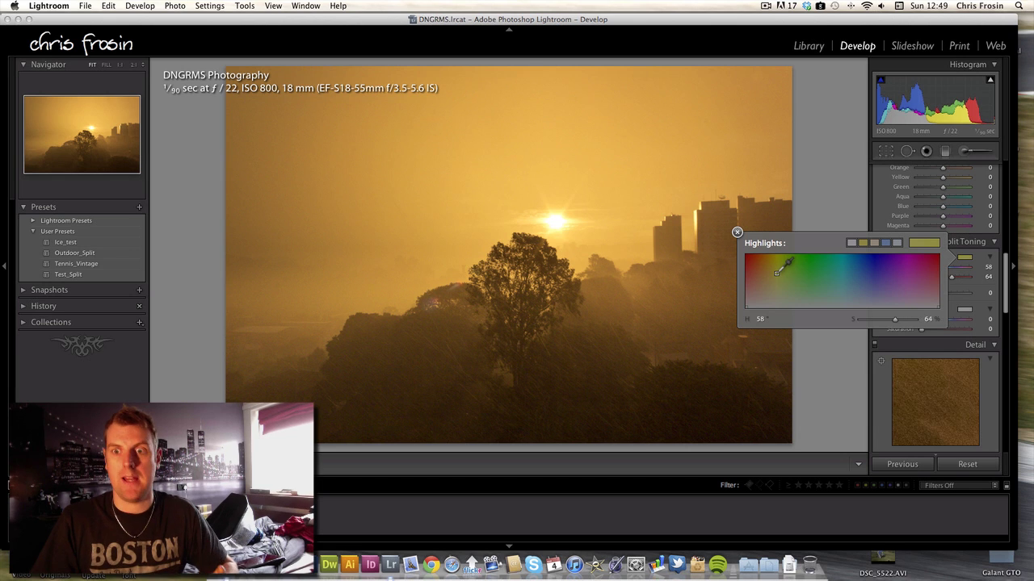
click(736, 233)
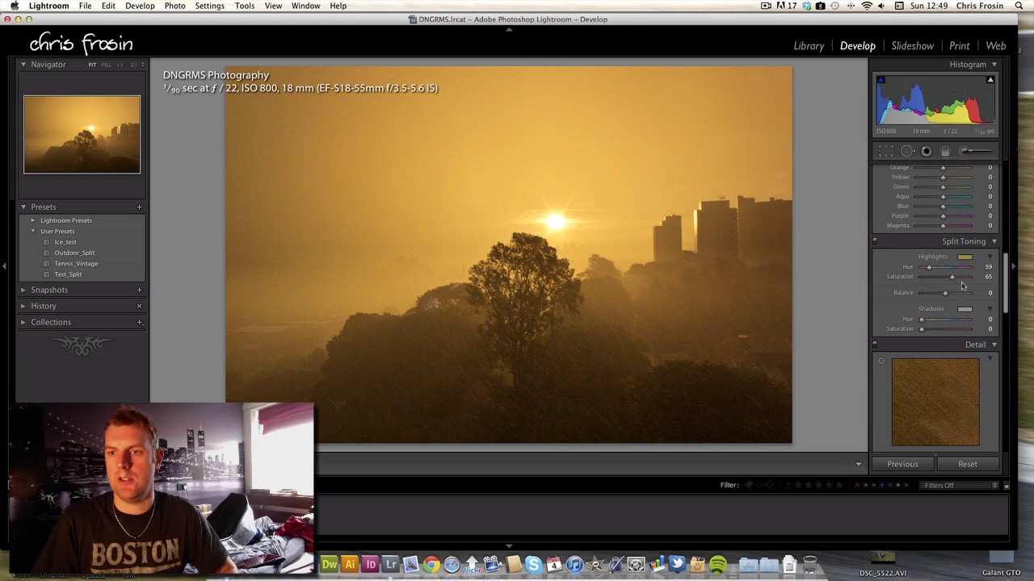
drag(950, 280, 949, 279)
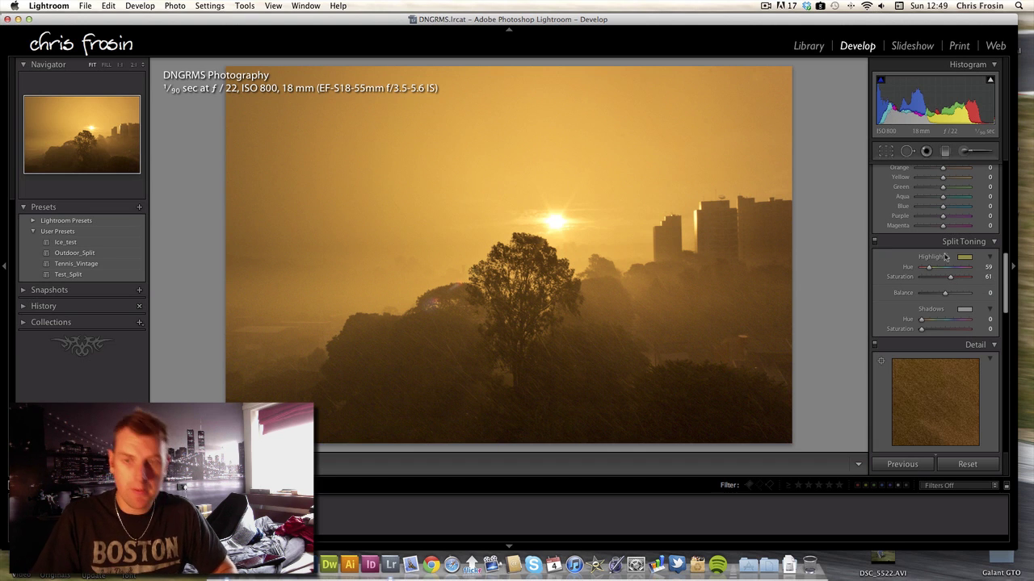
Step: Tint the shadows blue at Hue 241 and Saturation 58, then set the split toning Balance to +34 and highlights Saturation to 56
click(966, 311)
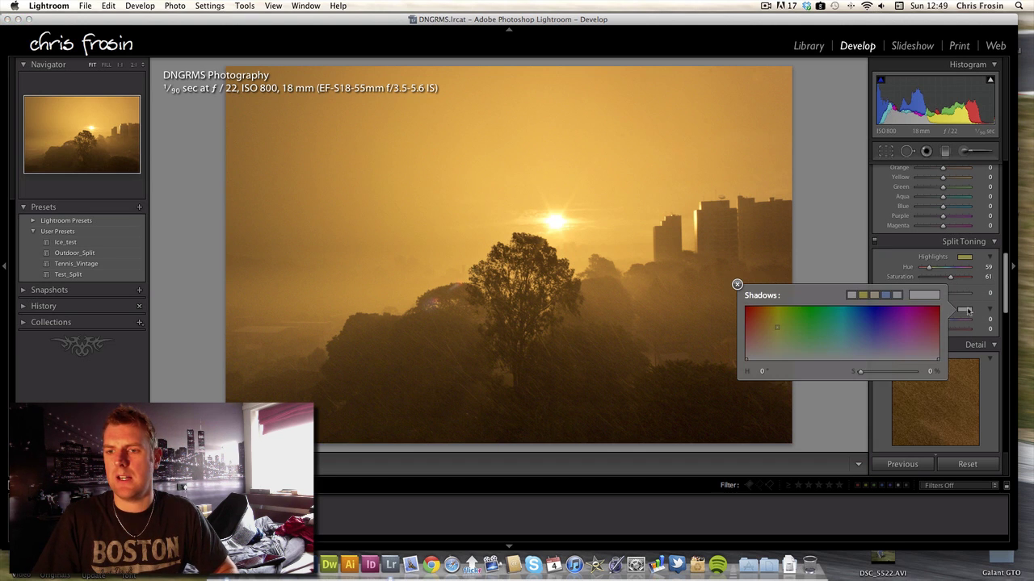
drag(877, 335, 876, 329)
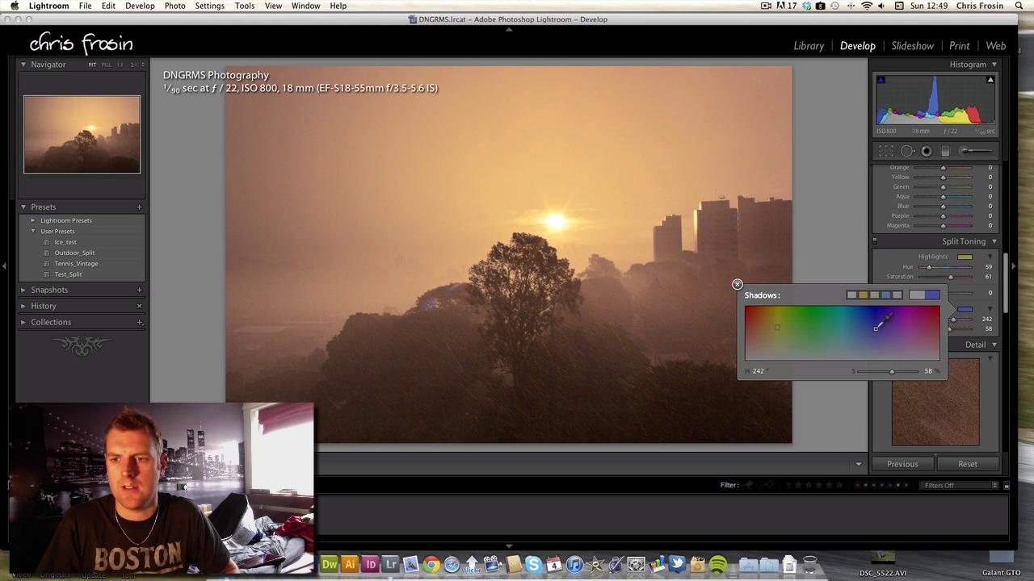
click(737, 284)
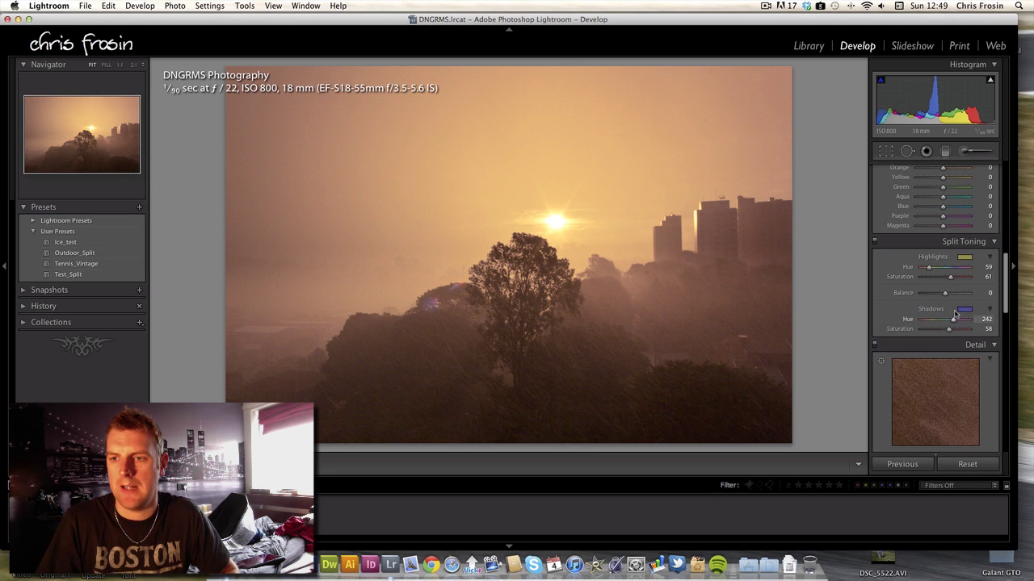
mouse_move(945, 293)
mouse_down()
mouse_move(954, 297)
mouse_move(947, 281)
mouse_up()
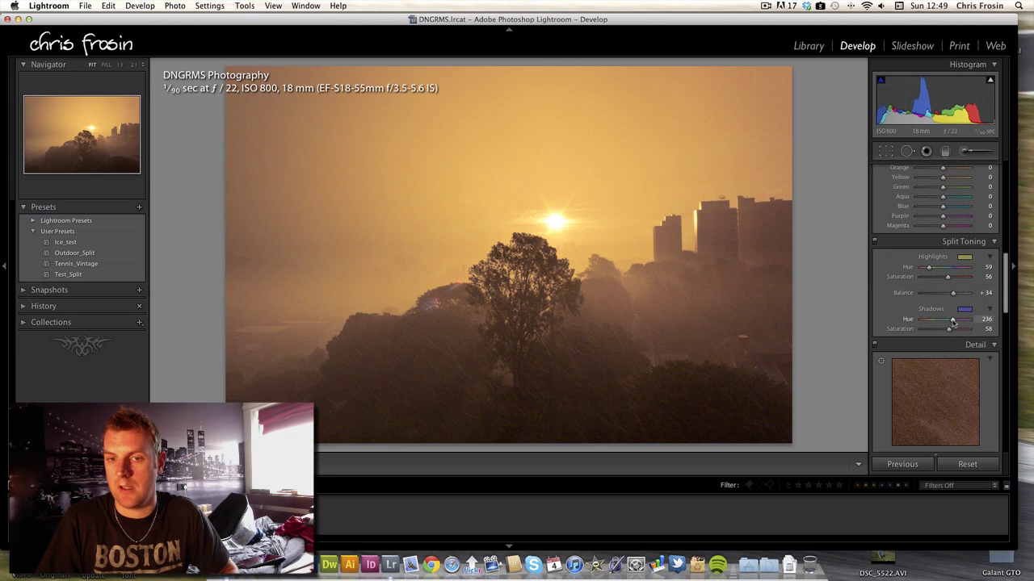
drag(953, 323, 953, 321)
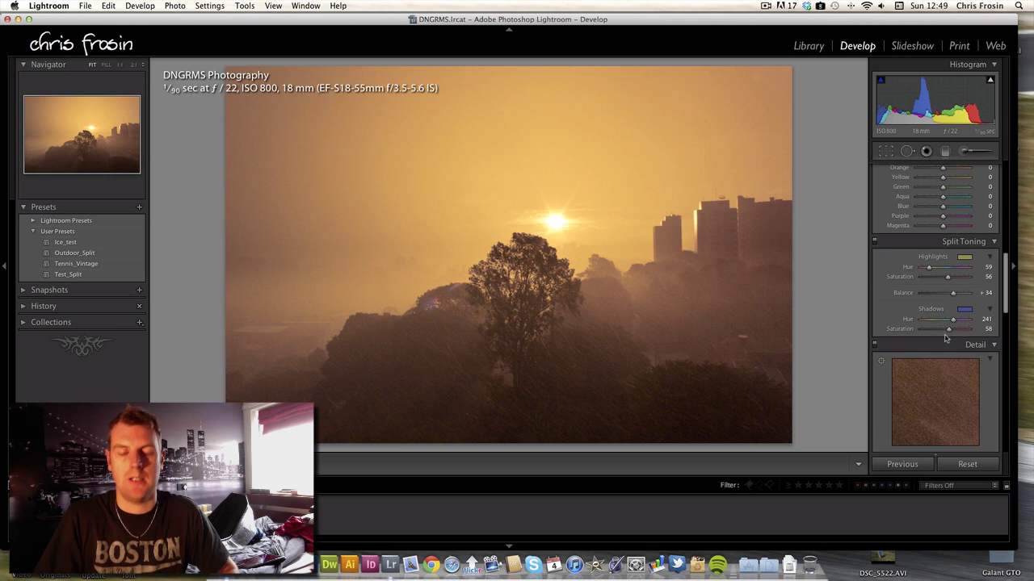
Step: Set the sharpening Amount to 61, with the detail preview centred on the edge of the tree against the sky
scroll(1007, 306, up, 3)
scroll(1007, 306, down, 8)
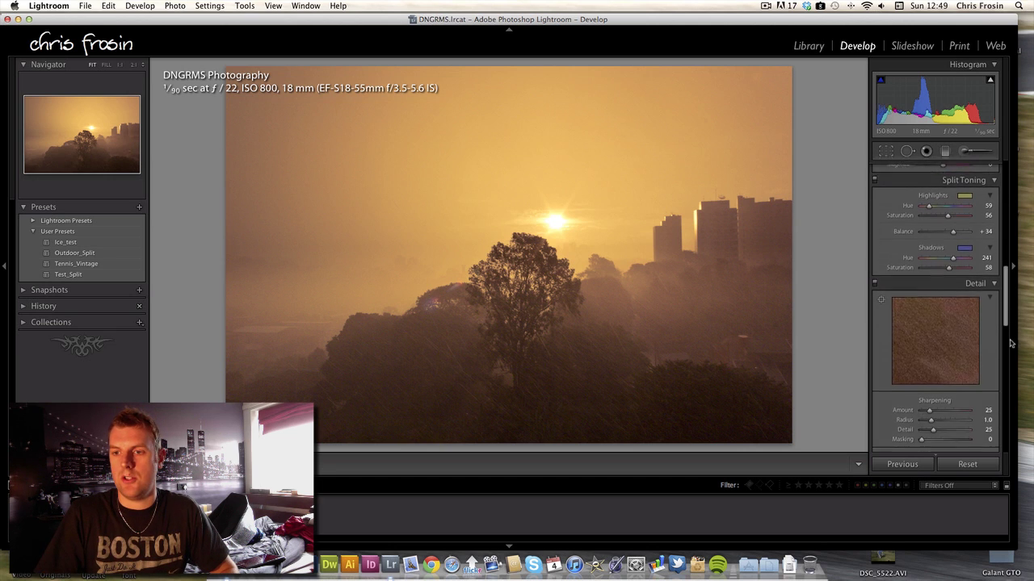
scroll(1011, 365, down, 2)
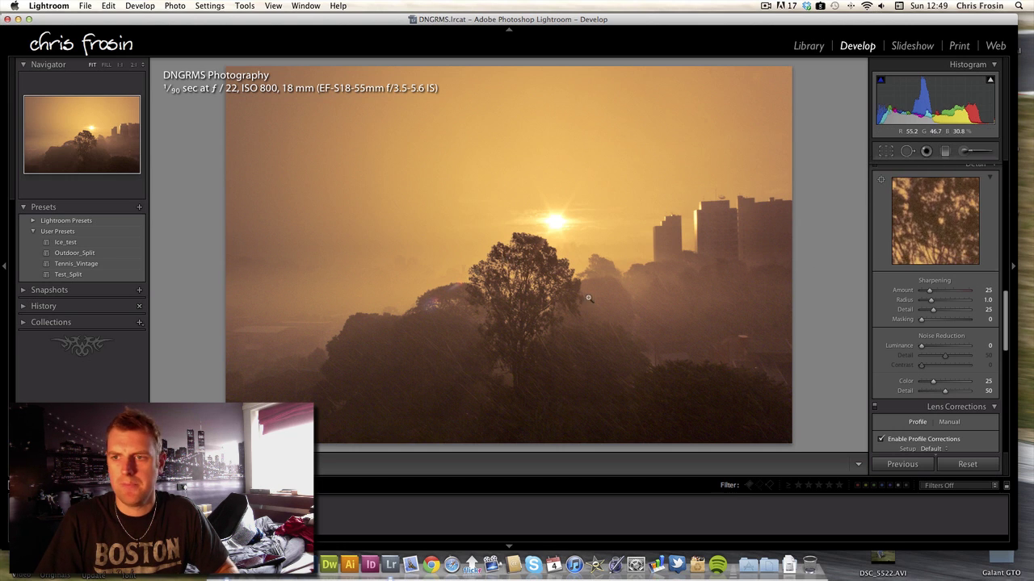
drag(933, 208, 953, 274)
drag(936, 233, 948, 259)
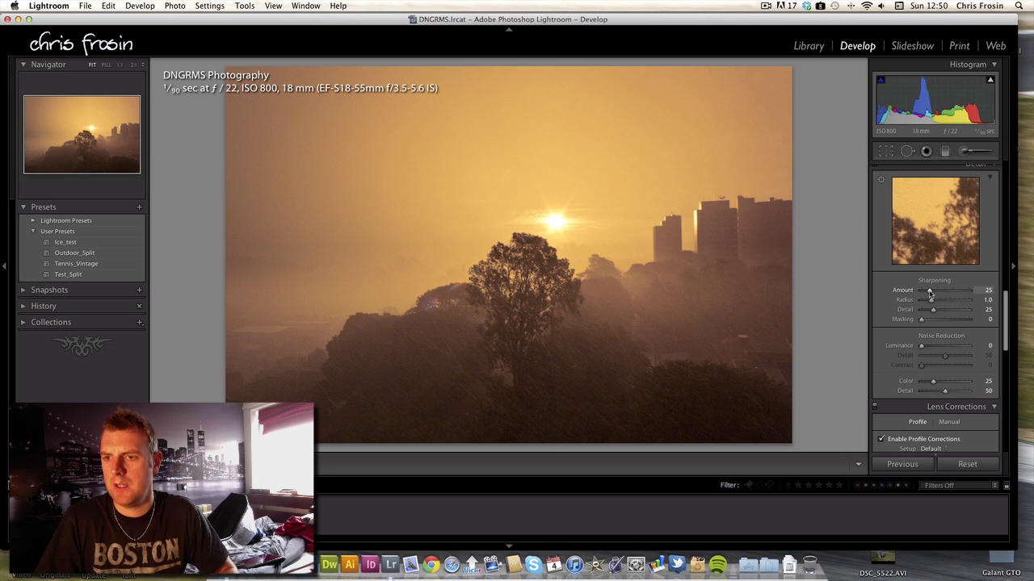
drag(930, 295, 936, 294)
drag(940, 294, 939, 295)
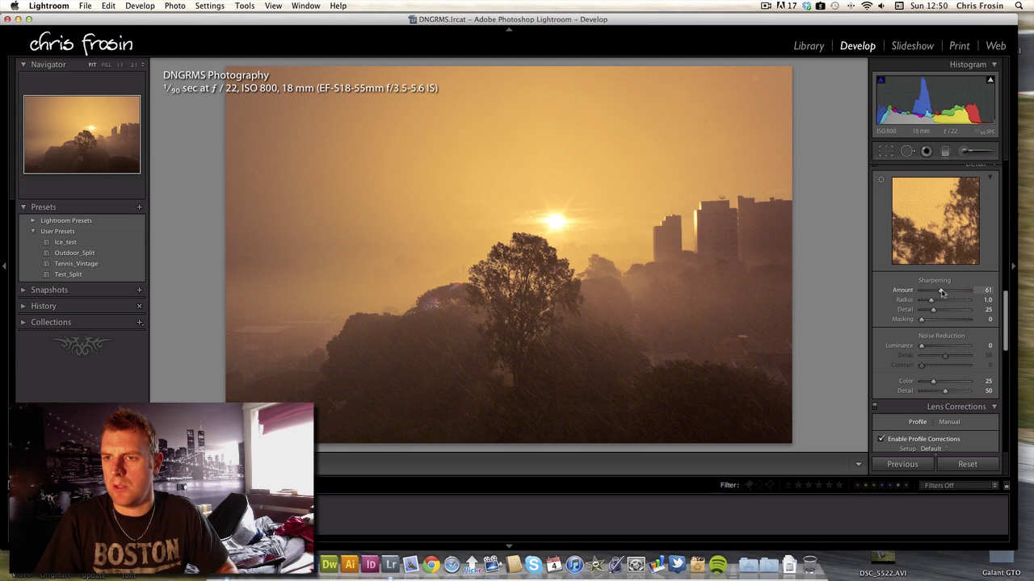
Step: Set the sharpening Amount to 62 and Masking to 44, checking the black-and-white mask preview to limit sharpening to edges
drag(943, 293, 935, 322)
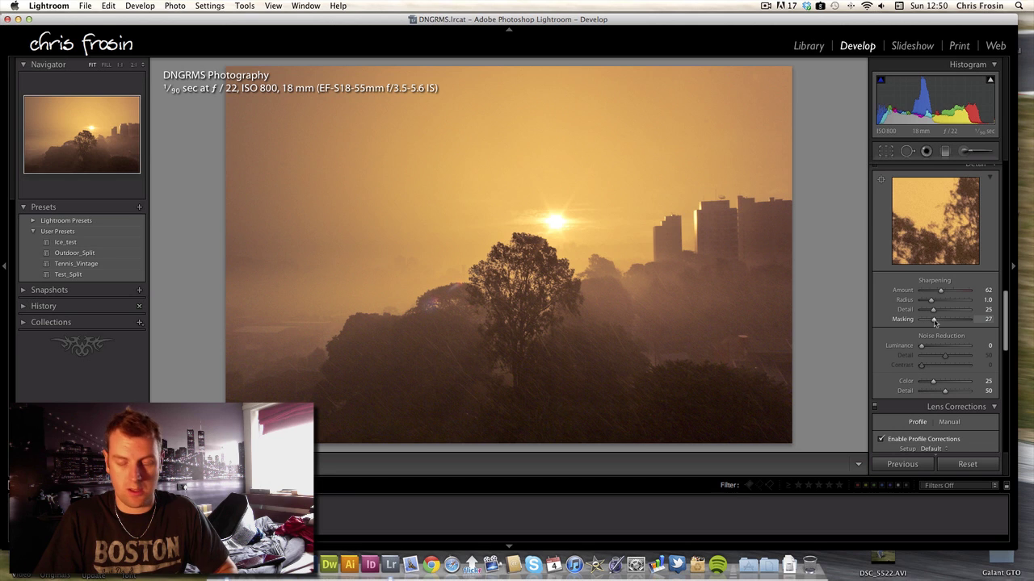
key(alt)
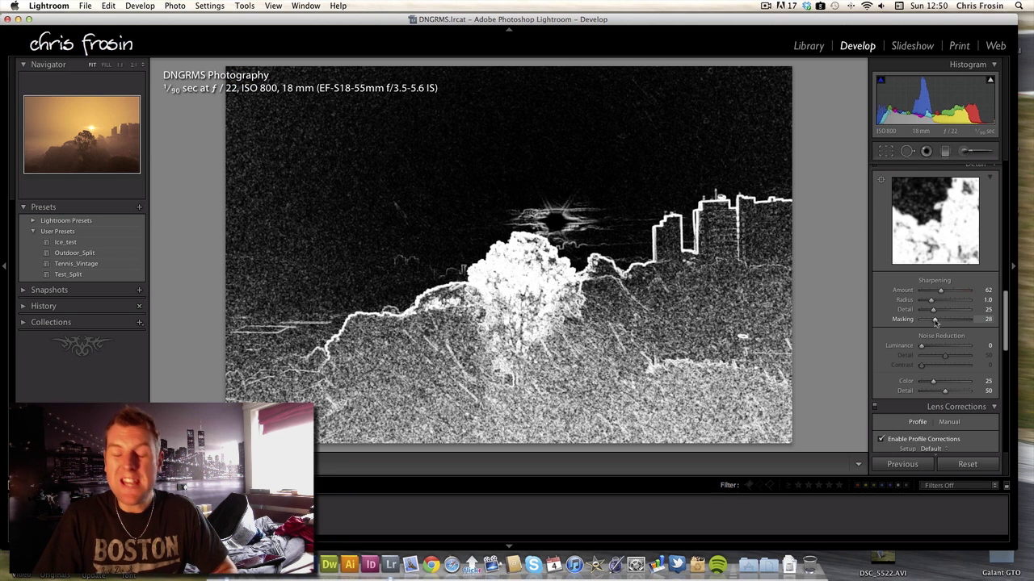
mouse_move(935, 321)
mouse_down()
mouse_move(961, 325)
mouse_move(943, 325)
mouse_up()
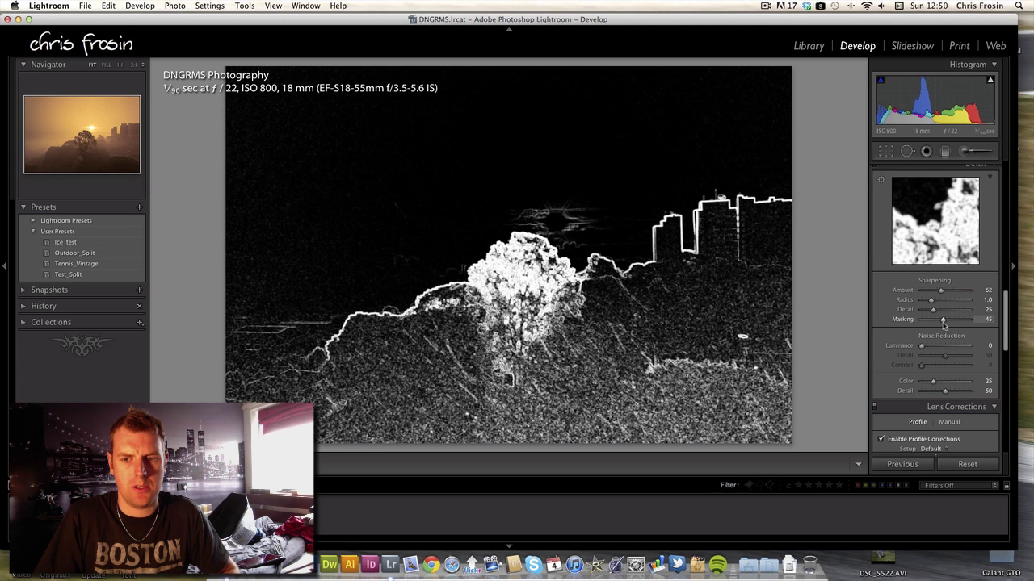
drag(944, 326, 943, 326)
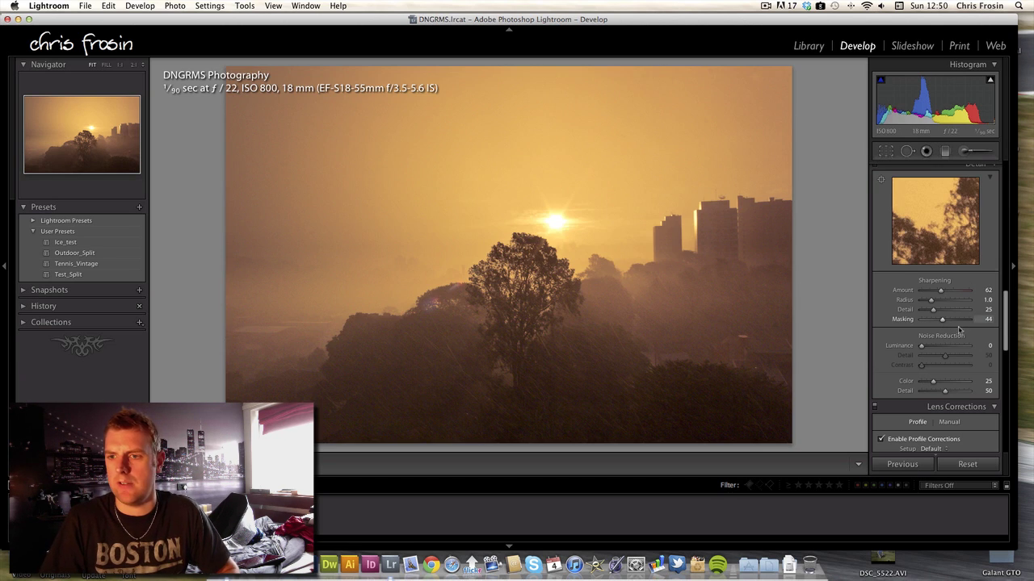
Step: Reduce the noise with Luminance 17 and luminance Detail 50 while inspecting the dark trees at full magnification
click(487, 317)
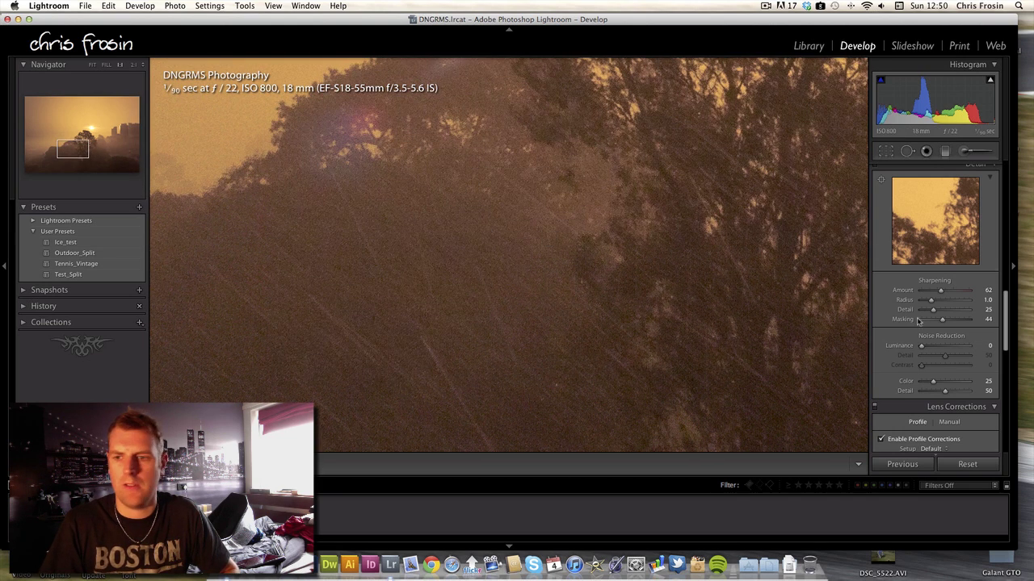
drag(921, 345, 932, 348)
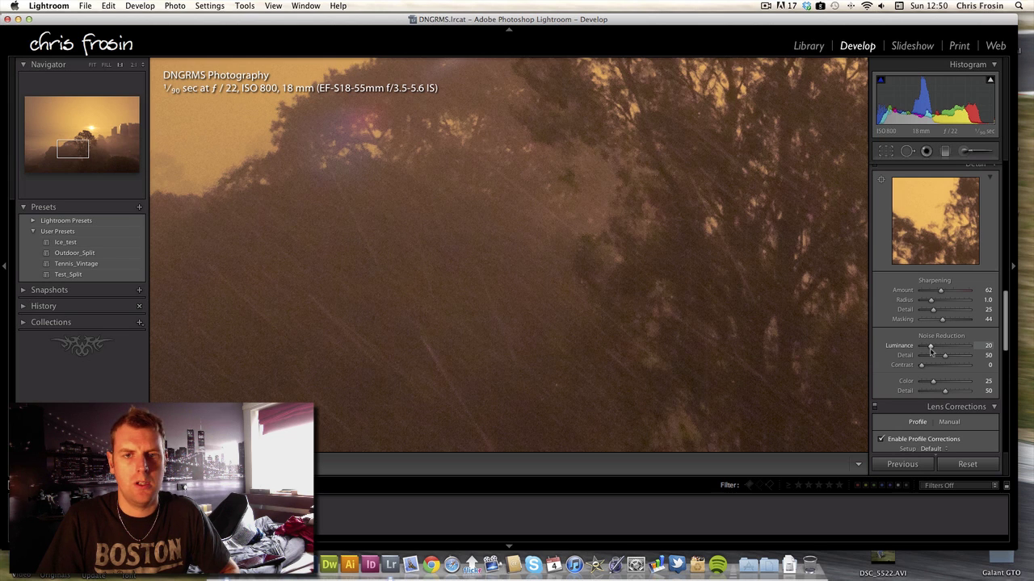
drag(931, 349, 931, 349)
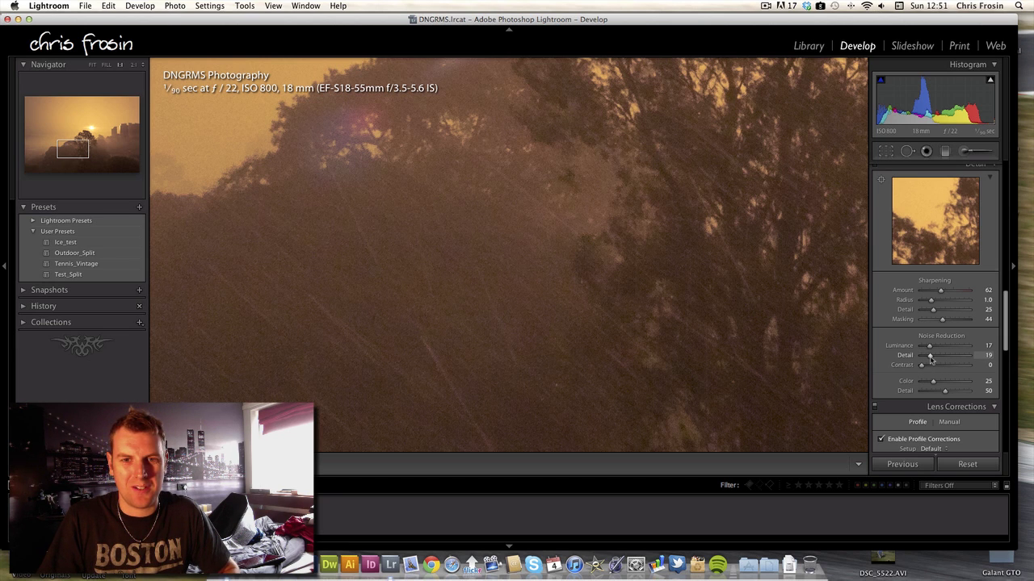
drag(745, 277, 686, 247)
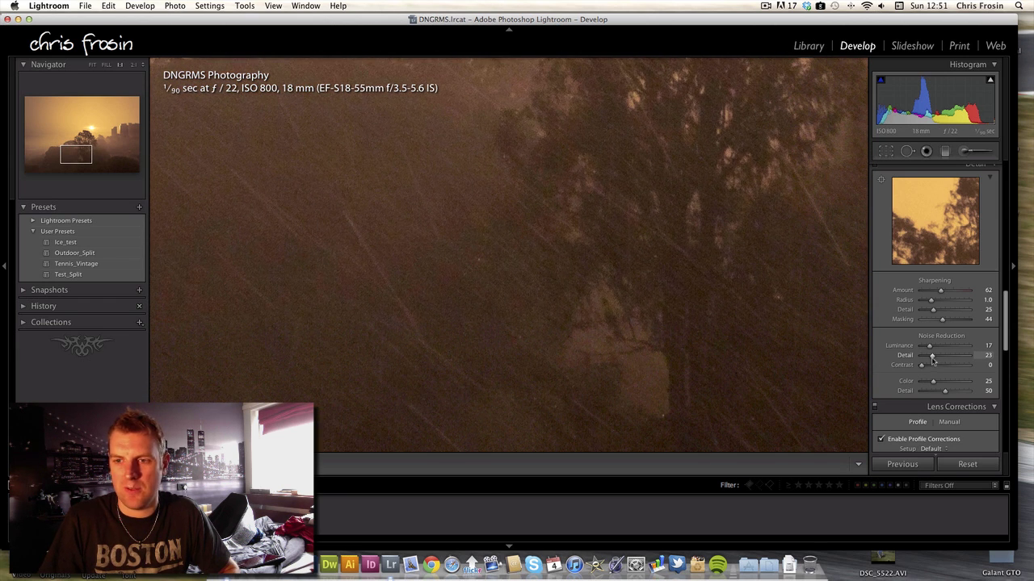
drag(968, 361, 933, 358)
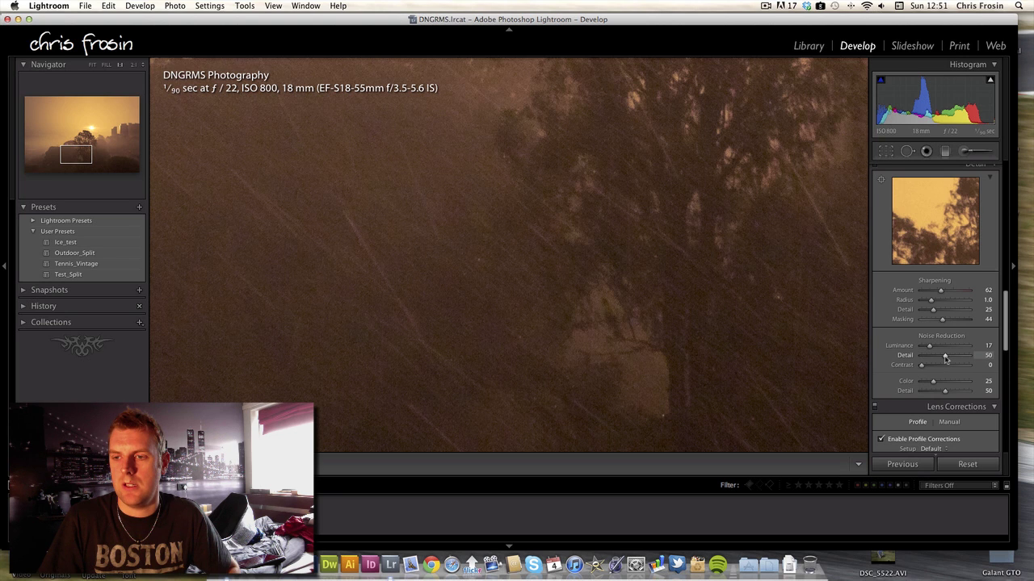
Step: Add a subtle dark post-crop vignette to the whole photo with Amount -10 and Midpoint 64
scroll(1005, 343, down, 6)
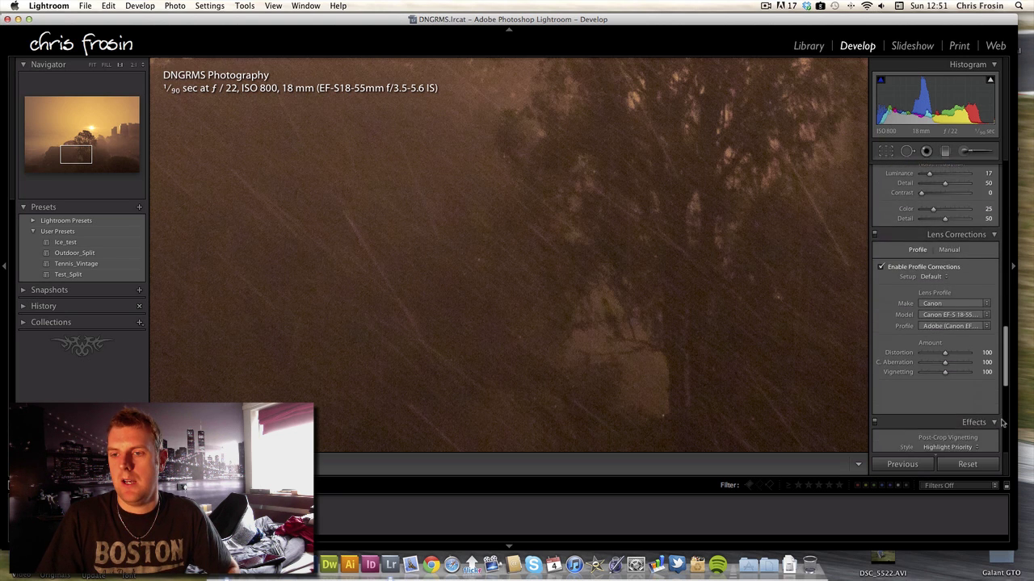
click(574, 292)
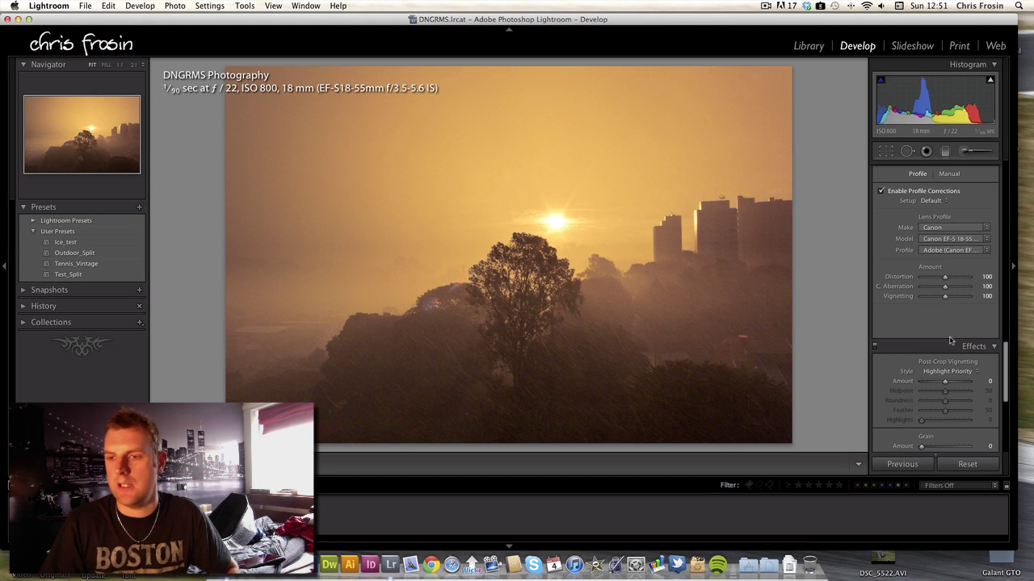
drag(945, 383, 943, 385)
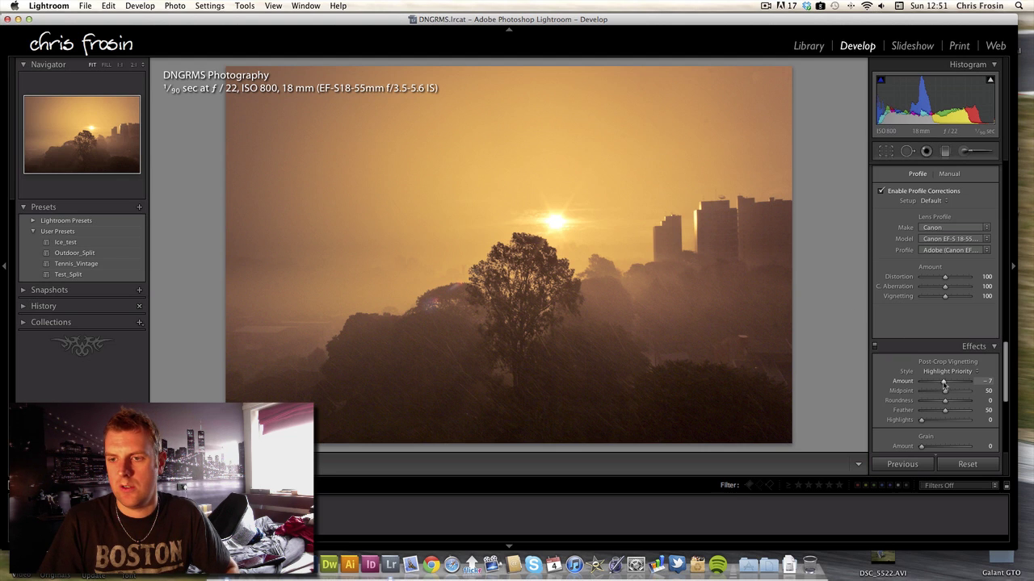
drag(943, 385, 942, 385)
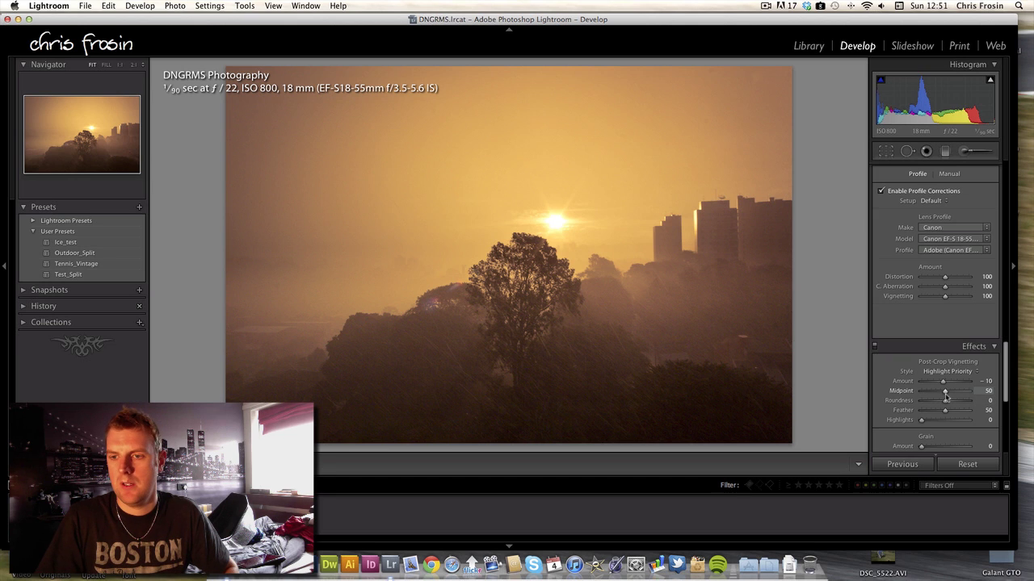
drag(949, 394, 951, 394)
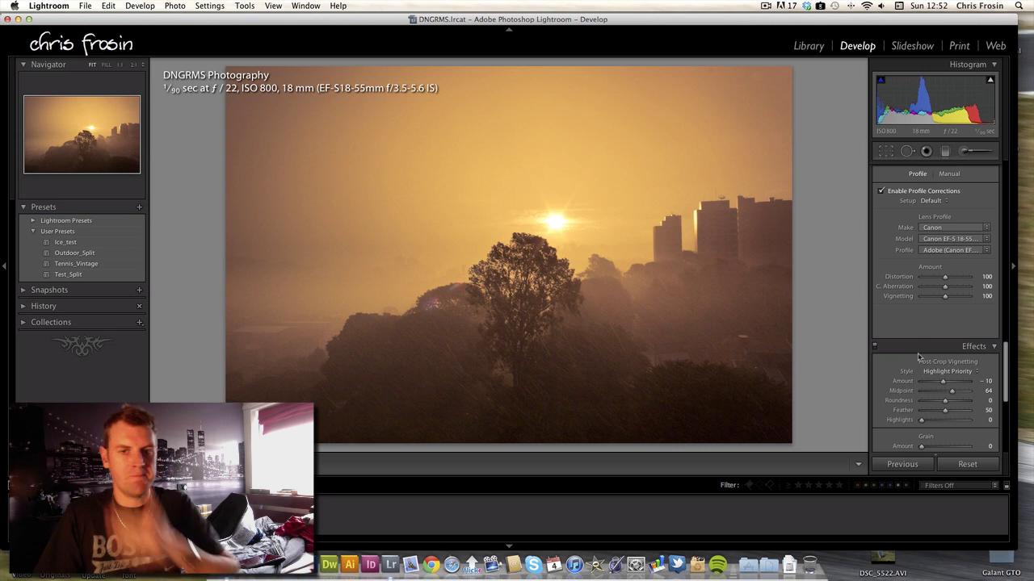
Step: Set the HSL Saturation of Yellow to +16, Purple to +12 and Magenta to +11
drag(1001, 380, 1009, 282)
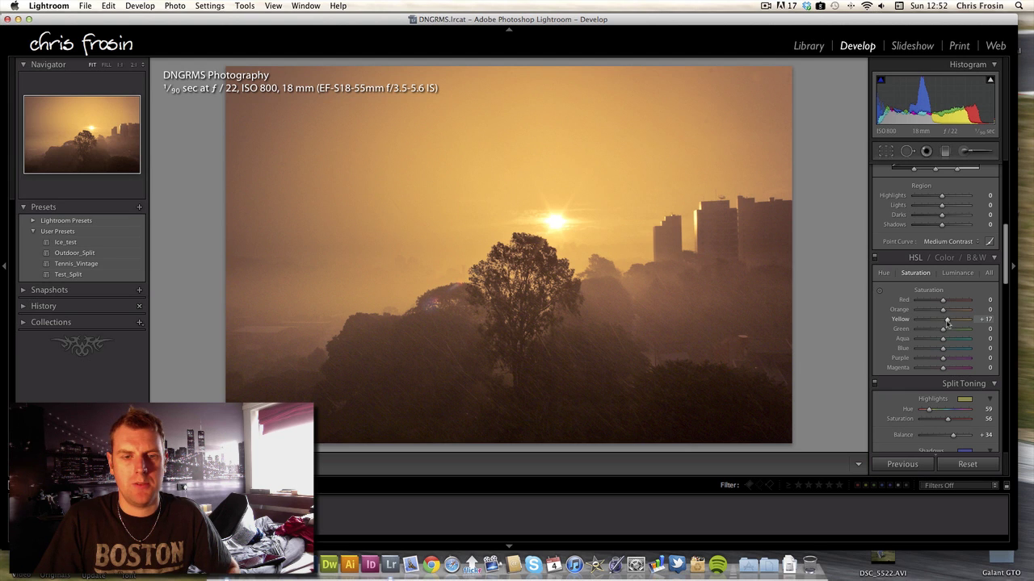
drag(947, 323, 946, 323)
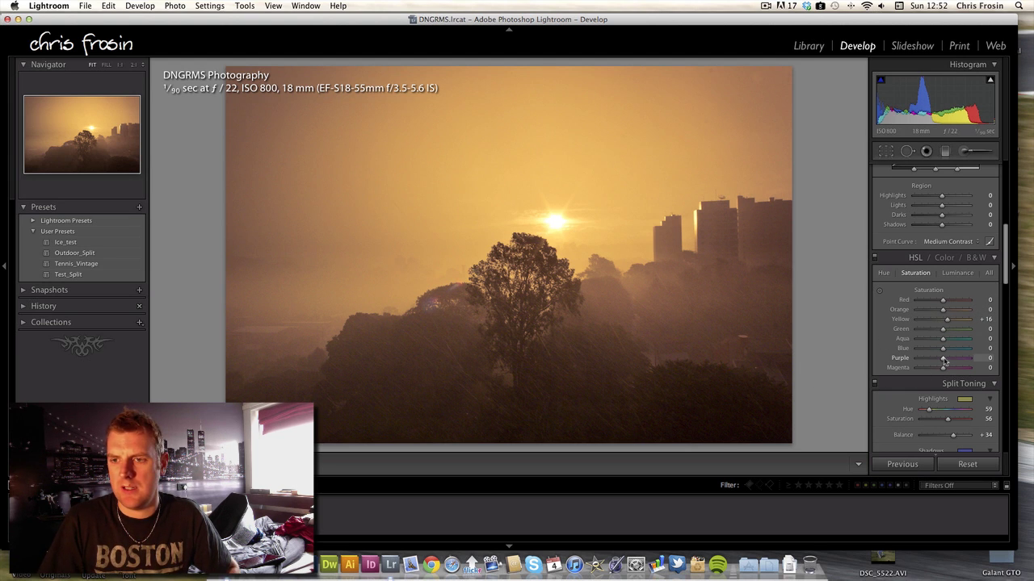
drag(943, 361, 946, 369)
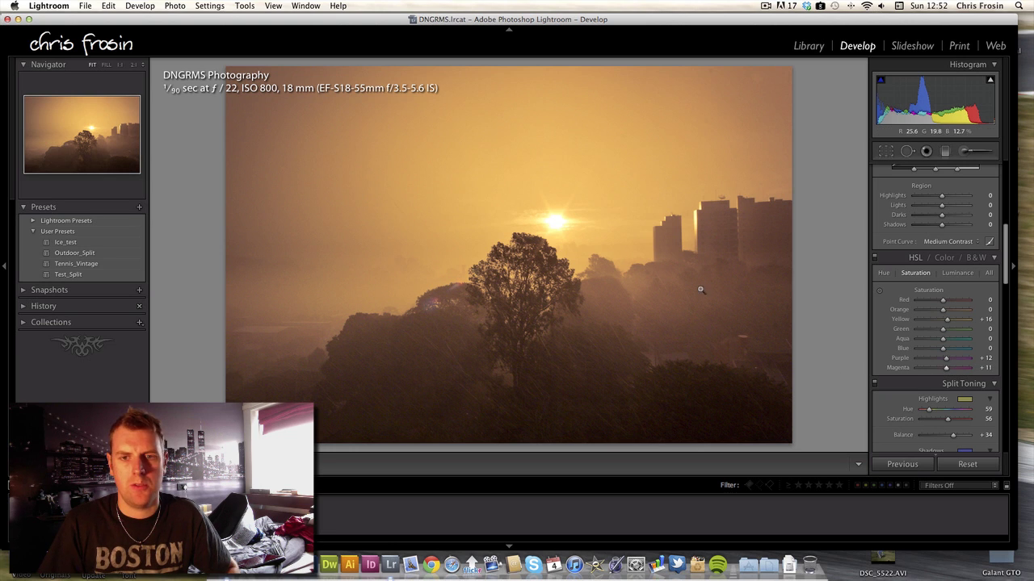
Step: Change the tone curve's Point Curve to Strong Contrast
scroll(937, 321, up, 5)
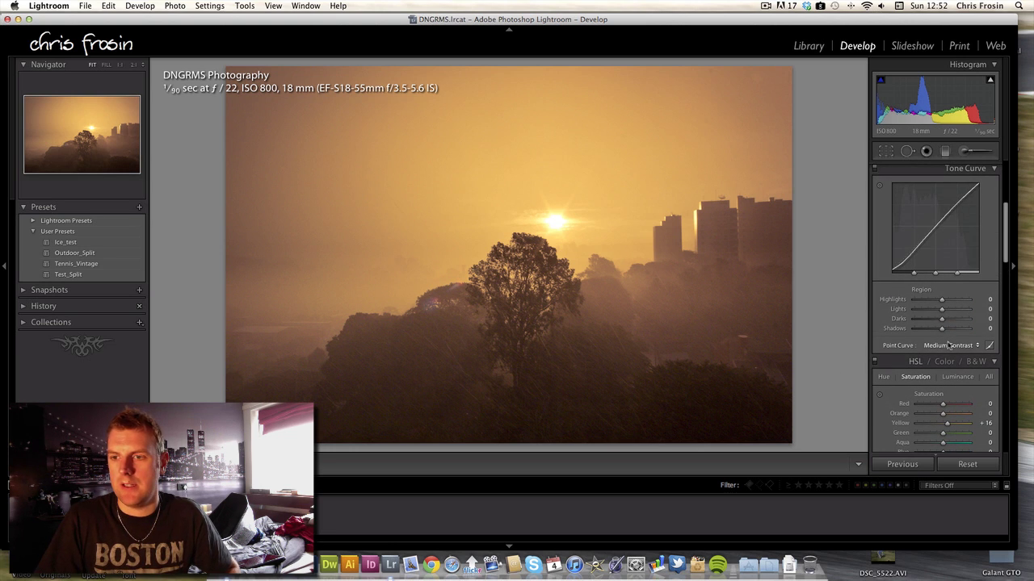
click(948, 344)
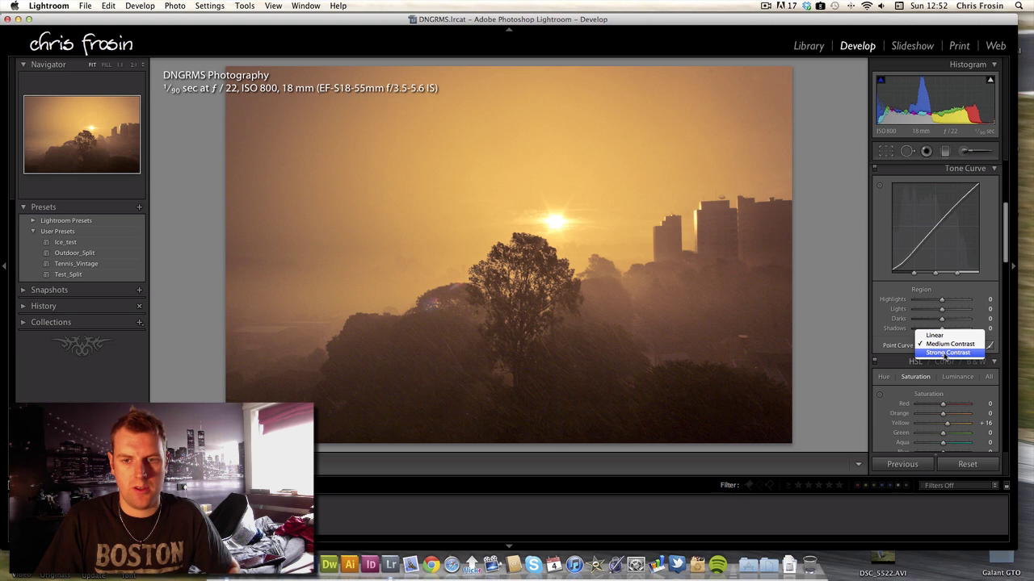
click(946, 353)
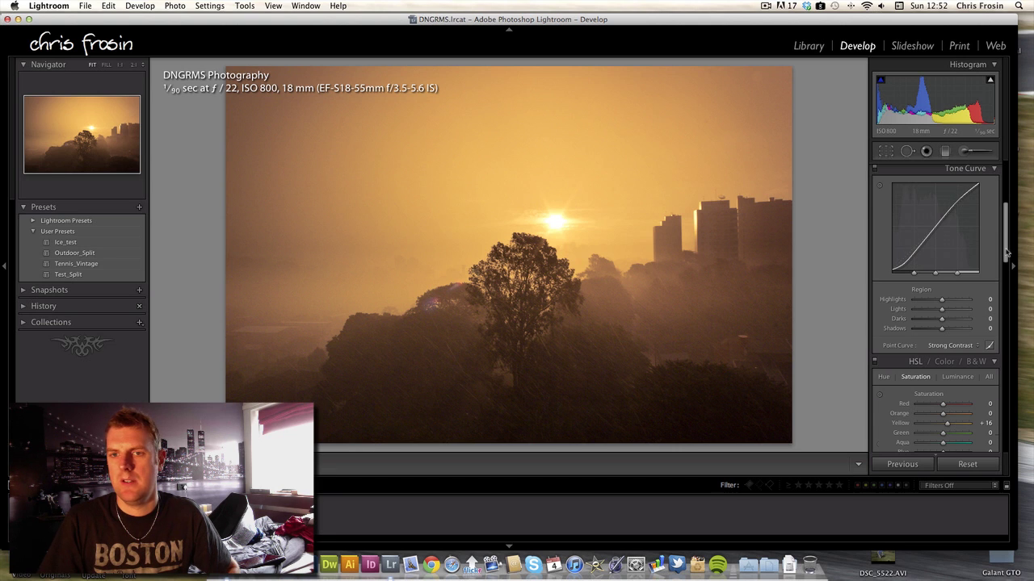
Step: Set the split toning highlights Saturation to 58 and warm the white balance to Temp 5480
scroll(1008, 252, down, 3)
scroll(1005, 283, down, 5)
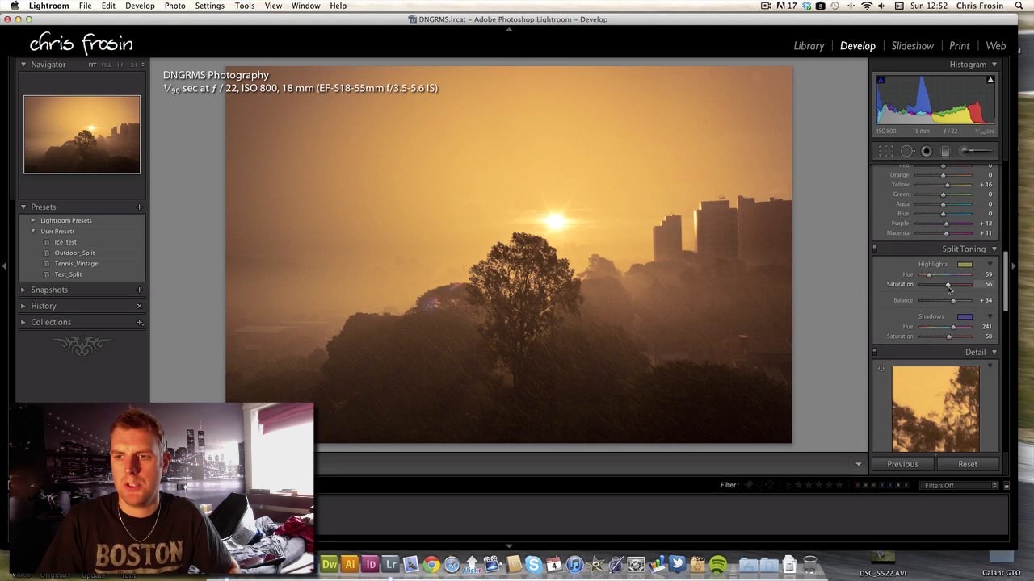
drag(949, 287, 950, 287)
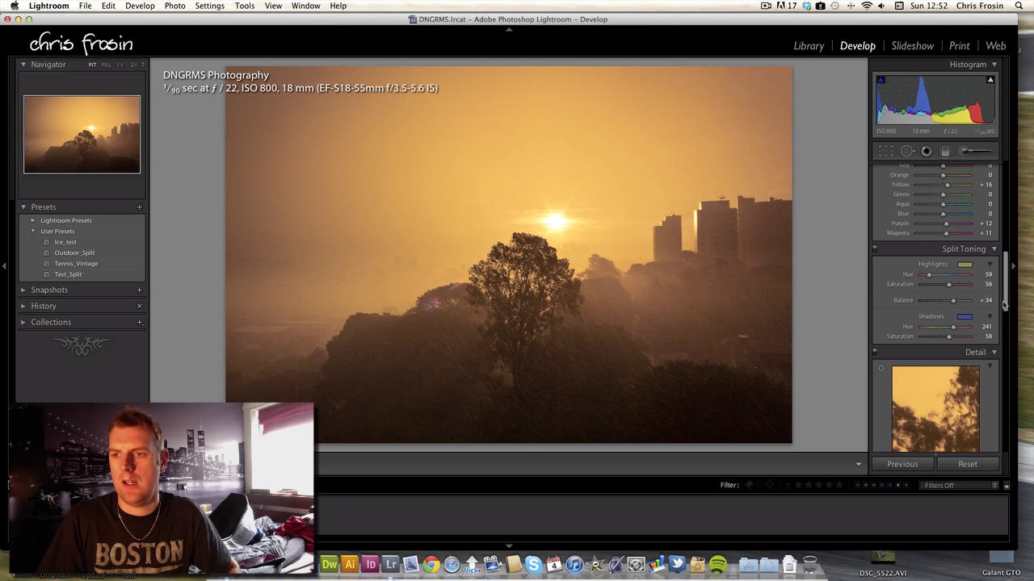
scroll(945, 258, up, 10)
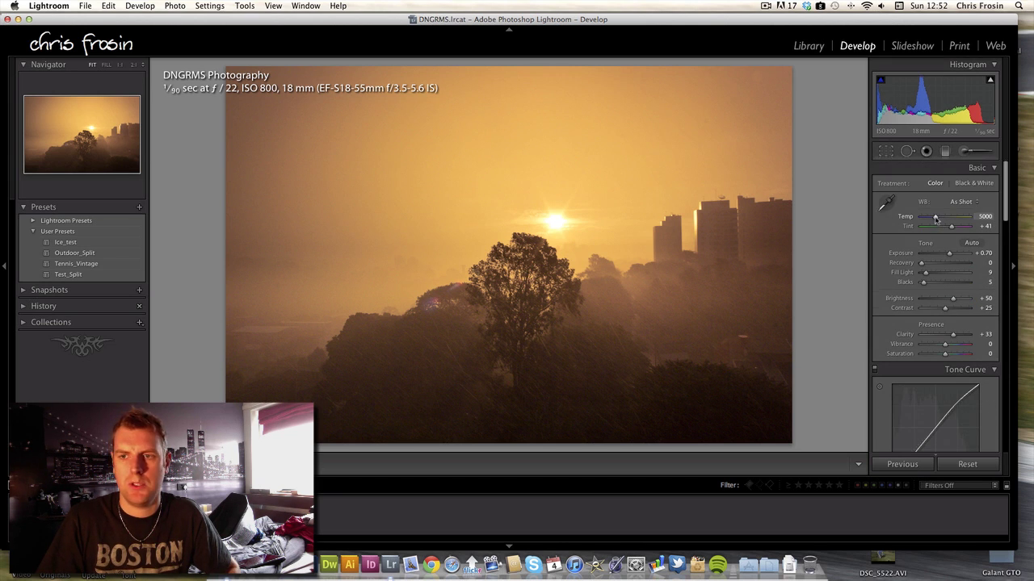
drag(936, 219, 938, 220)
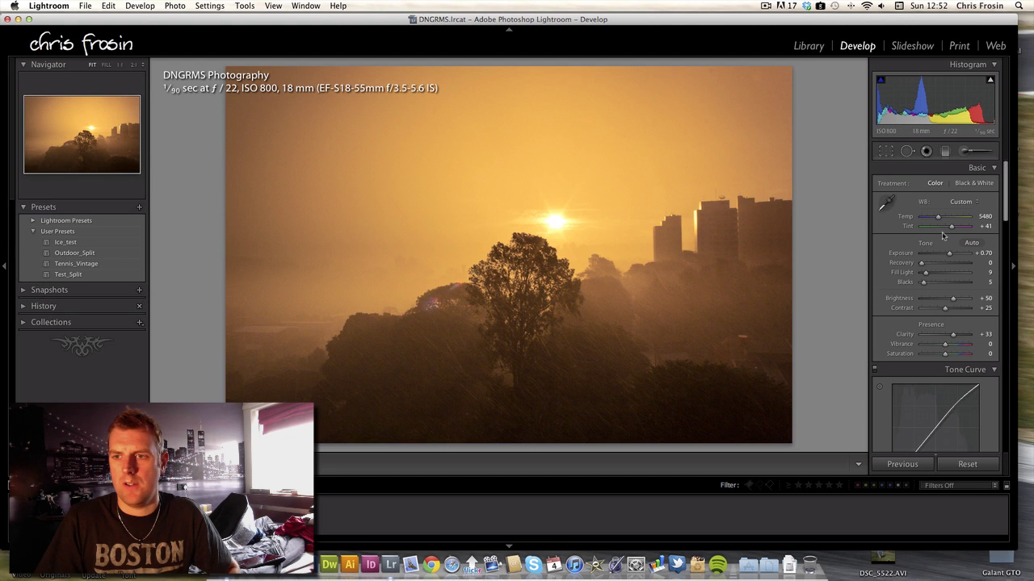
Step: Start an Adjustment Brush mask at Exposure -0.90 with brush Size 11, painting rough strokes over the two nearer tower blocks at full magnification
click(965, 151)
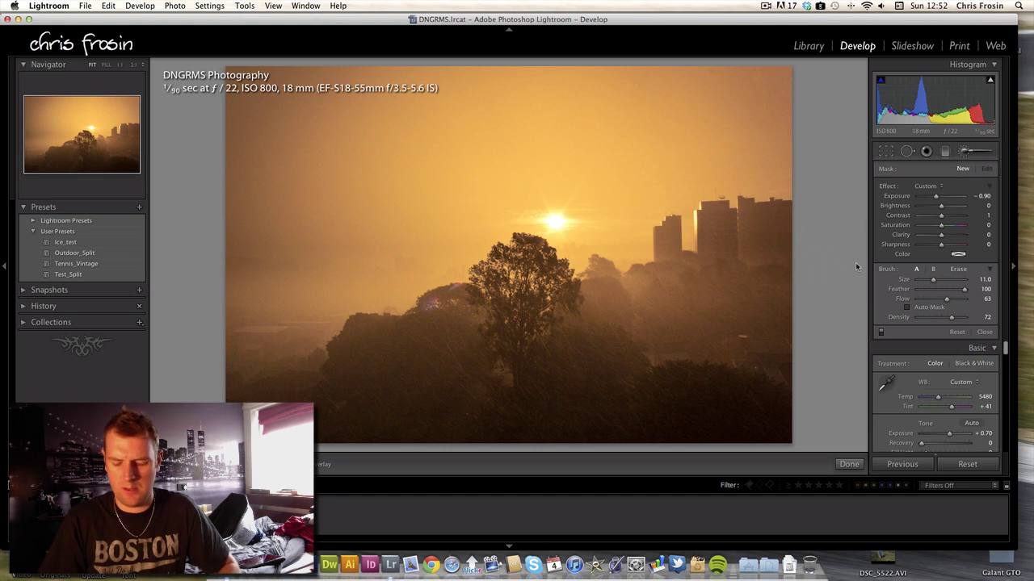
key(z)
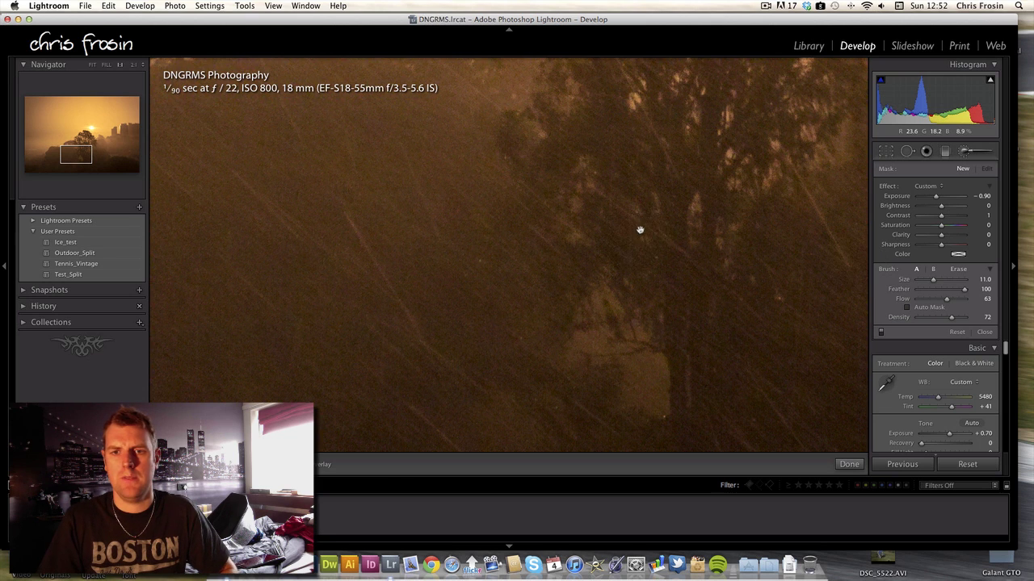
drag(677, 191, 312, 358)
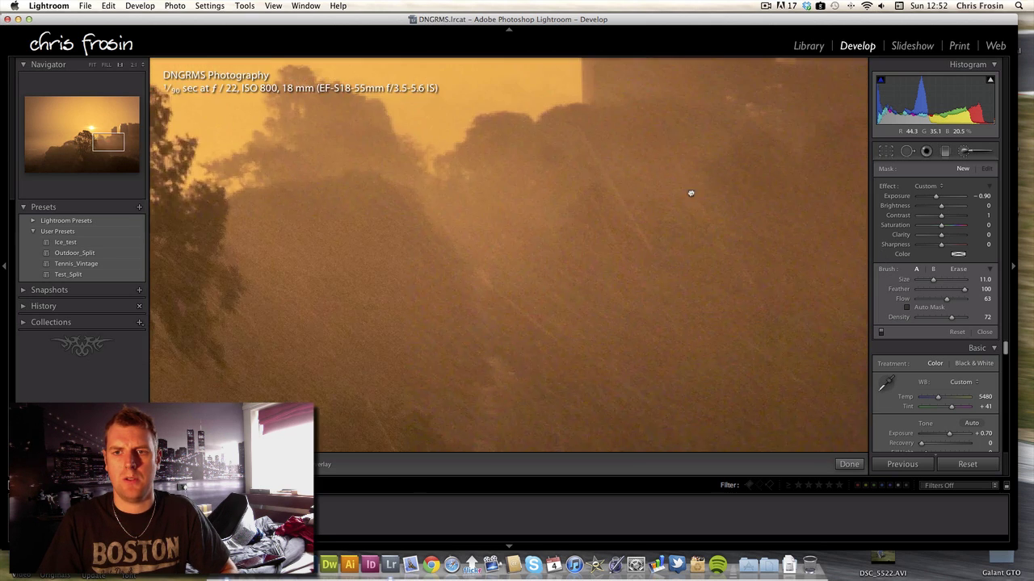
mouse_move(690, 194)
mouse_down()
mouse_move(736, 165)
mouse_move(563, 362)
mouse_move(729, 282)
mouse_move(708, 290)
mouse_up()
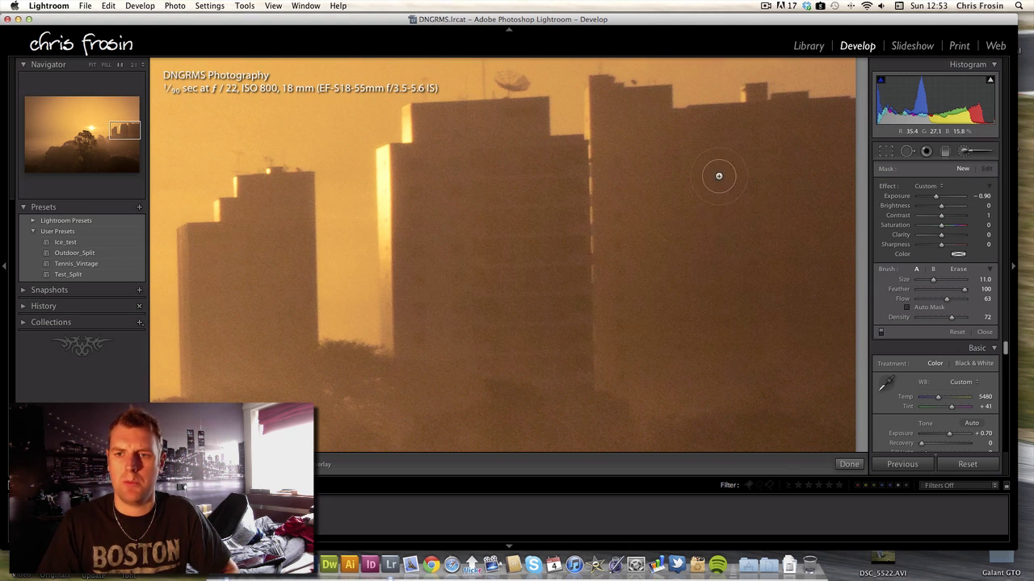
mouse_move(826, 293)
mouse_down()
mouse_move(848, 154)
mouse_move(837, 231)
mouse_move(843, 131)
mouse_move(812, 127)
mouse_move(699, 190)
mouse_move(791, 196)
mouse_move(816, 220)
mouse_move(792, 248)
mouse_move(789, 283)
mouse_move(752, 339)
mouse_move(803, 346)
mouse_move(795, 350)
mouse_move(845, 375)
mouse_move(727, 373)
mouse_up()
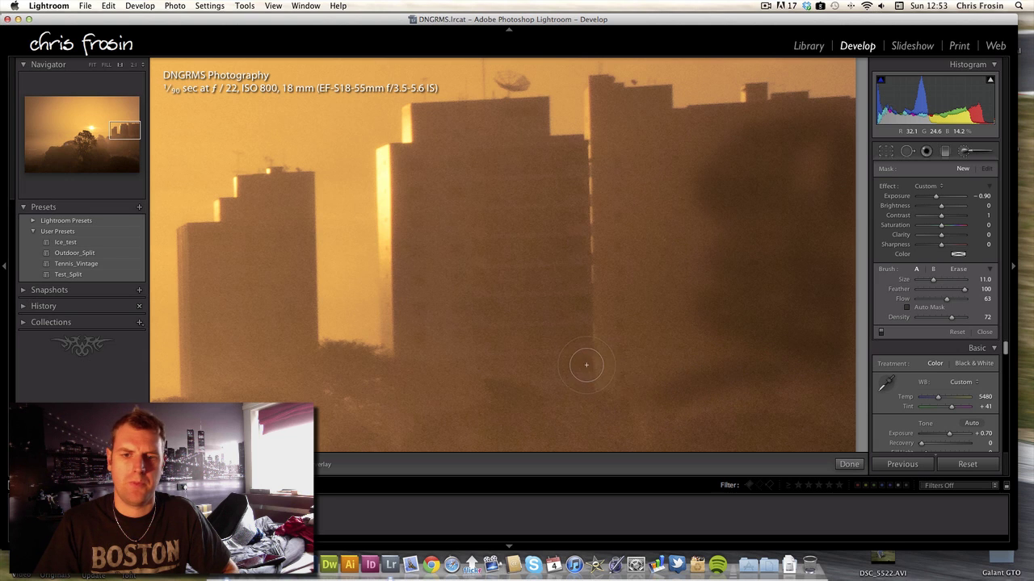
click(495, 242)
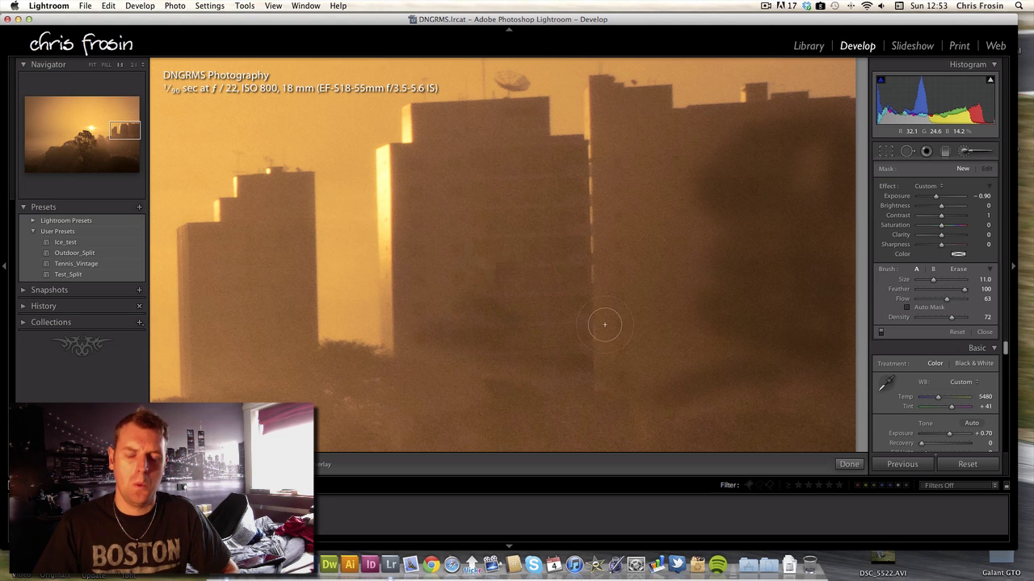
Step: Show the red mask overlay and paint along the rooflines and inner edges of the two nearer tower blocks
key(o)
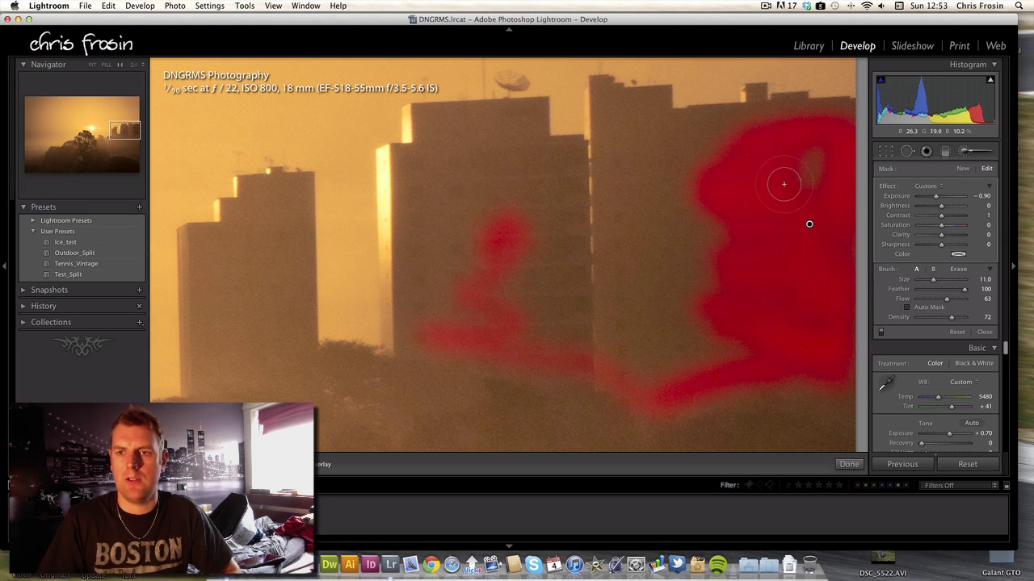
mouse_move(699, 135)
mouse_down()
mouse_move(732, 137)
mouse_move(681, 137)
mouse_move(814, 127)
mouse_move(749, 122)
mouse_move(760, 116)
mouse_move(840, 111)
mouse_up()
mouse_move(670, 129)
mouse_down()
mouse_move(642, 129)
mouse_move(669, 124)
mouse_move(642, 120)
mouse_move(657, 108)
mouse_move(600, 118)
mouse_up()
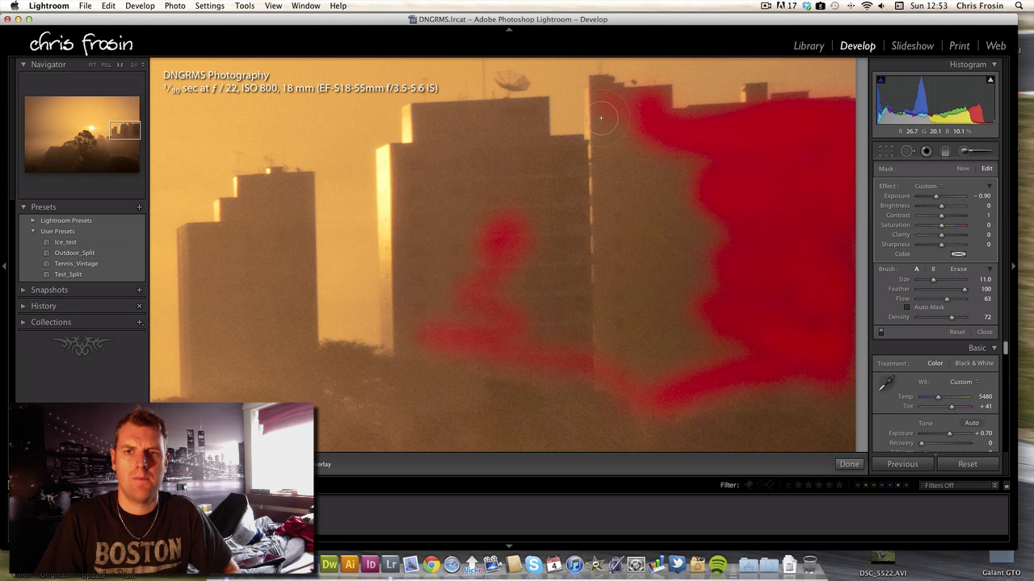
mouse_move(600, 223)
mouse_down()
mouse_move(606, 293)
mouse_move(618, 271)
mouse_move(626, 139)
mouse_move(648, 142)
mouse_move(656, 156)
mouse_move(641, 181)
mouse_move(691, 200)
mouse_move(716, 195)
mouse_move(618, 218)
mouse_move(554, 165)
mouse_move(566, 153)
mouse_move(523, 147)
mouse_move(527, 120)
mouse_move(528, 128)
mouse_move(461, 127)
mouse_move(487, 116)
mouse_move(428, 124)
mouse_move(448, 122)
mouse_move(433, 123)
mouse_move(436, 143)
mouse_move(424, 168)
mouse_move(413, 164)
mouse_move(415, 341)
mouse_up()
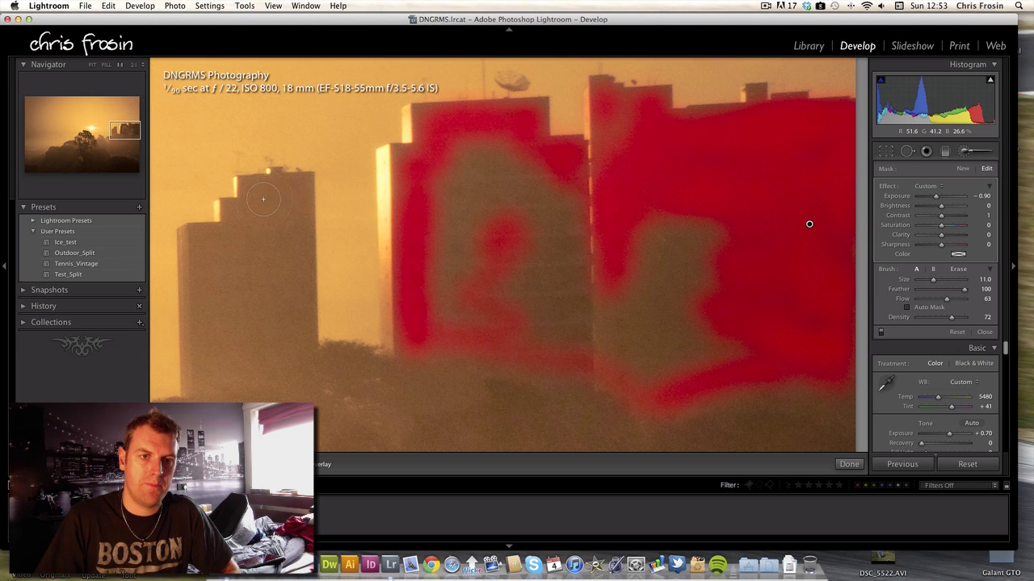
Step: Cover the face of the smallest, farthest tower block with the darkening brush mask
drag(233, 240, 206, 259)
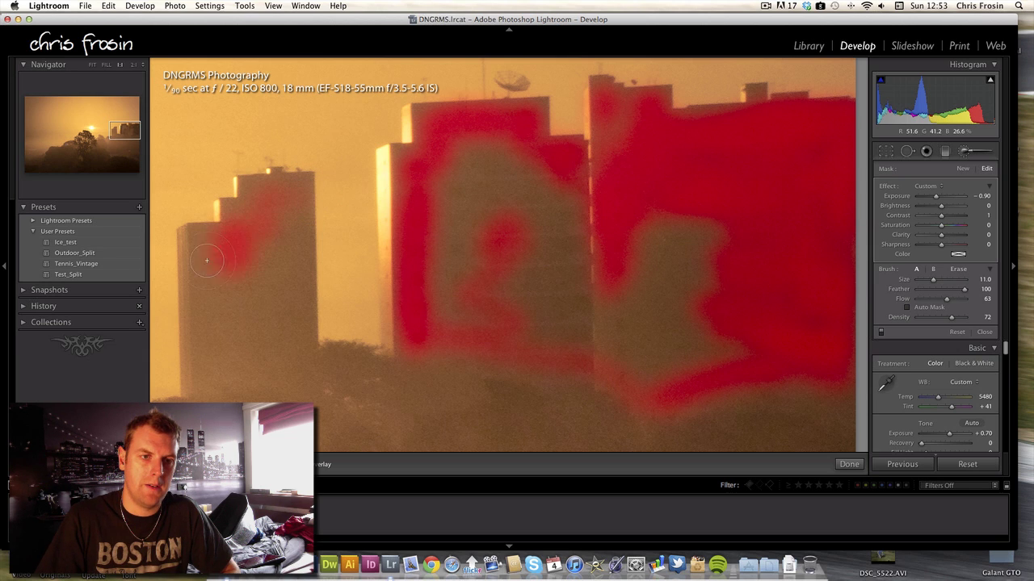
mouse_move(204, 318)
mouse_down()
mouse_move(204, 378)
mouse_move(208, 363)
mouse_move(253, 358)
mouse_move(299, 326)
mouse_up()
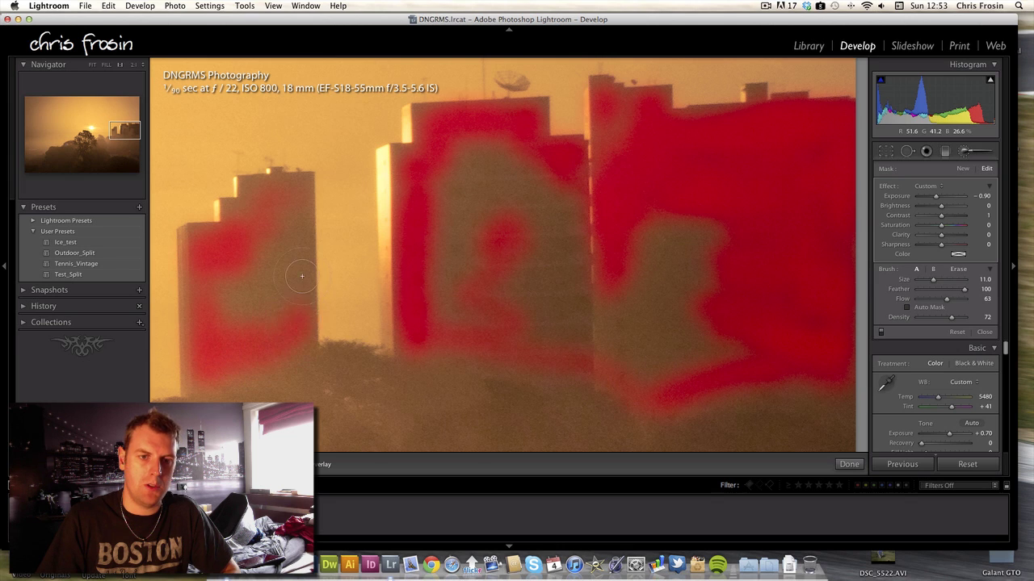
mouse_move(301, 276)
mouse_down()
mouse_move(303, 312)
mouse_move(301, 186)
mouse_move(262, 324)
mouse_move(248, 321)
mouse_move(266, 305)
mouse_move(285, 250)
mouse_move(228, 289)
mouse_move(247, 268)
mouse_move(280, 321)
mouse_move(276, 290)
mouse_move(207, 300)
mouse_up()
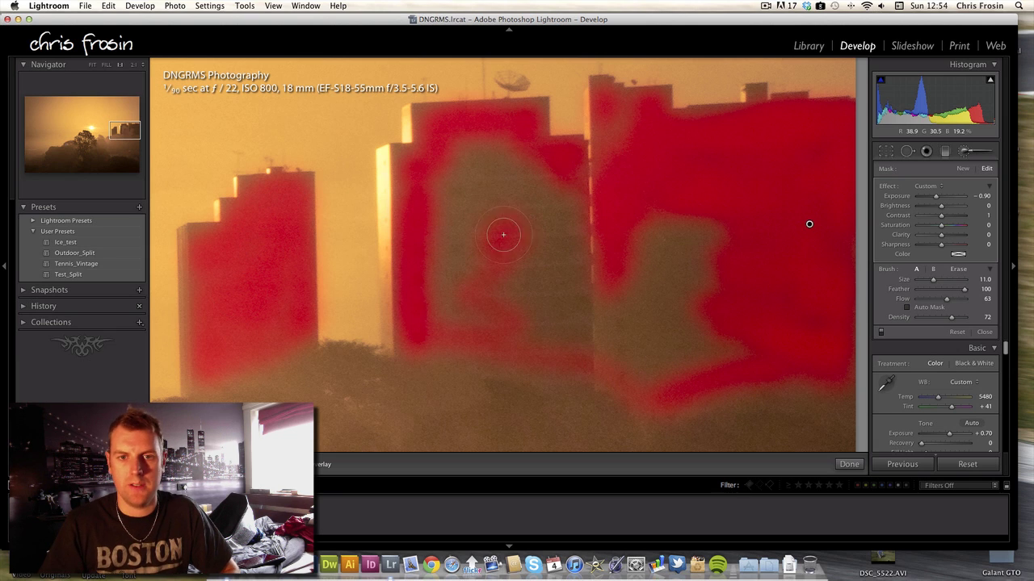
Step: Fill the unmasked gaps inside the two nearer tower blocks using a brush of Size 18, Feather 4 and Flow 93
mouse_move(503, 233)
mouse_down()
mouse_move(470, 277)
mouse_move(505, 252)
mouse_move(517, 218)
mouse_up()
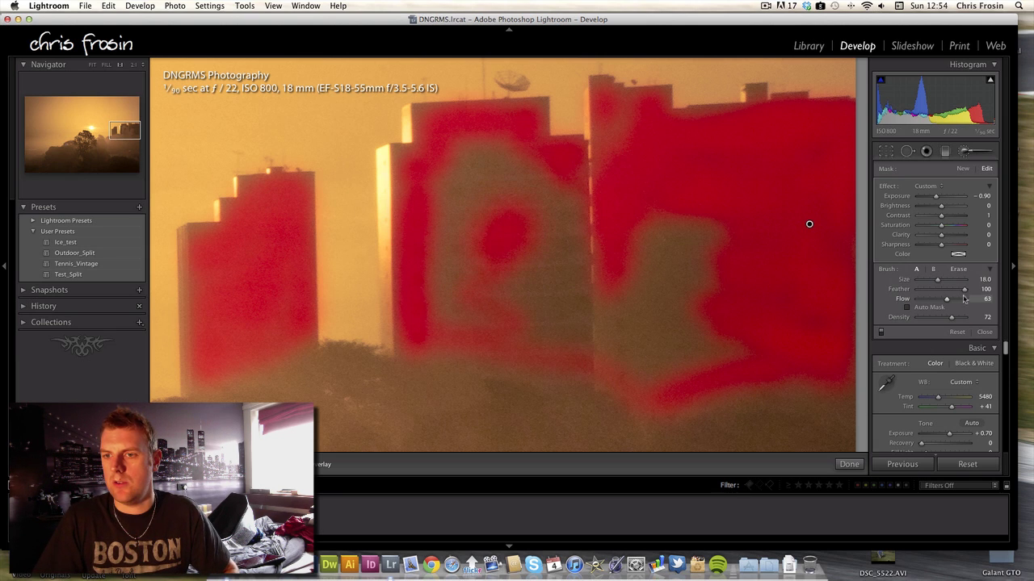
drag(926, 299, 921, 300)
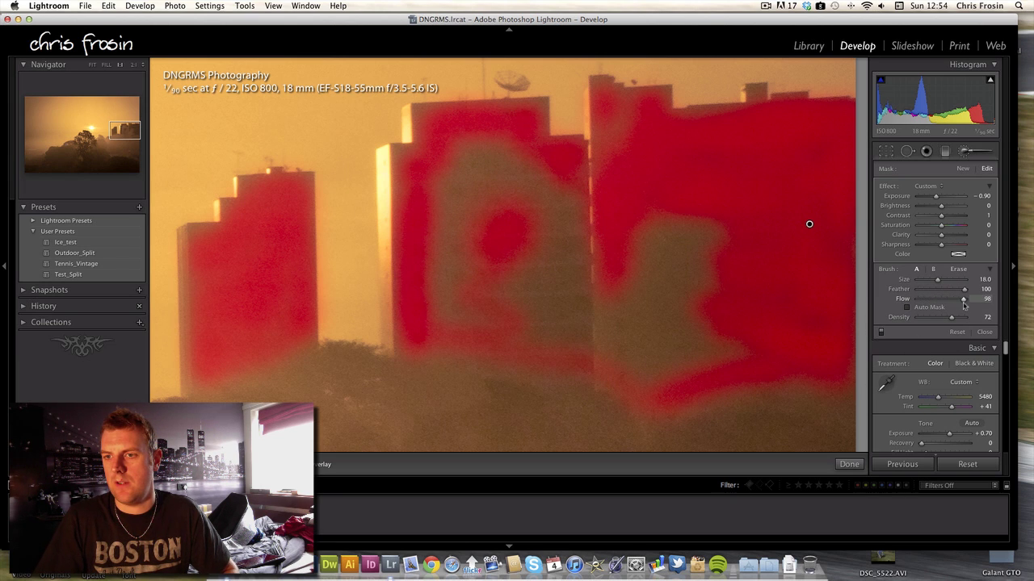
key(shift+bracketleft)
key(shift+bracketleft)
key(shift+bracketleft)
key(shift+bracketleft)
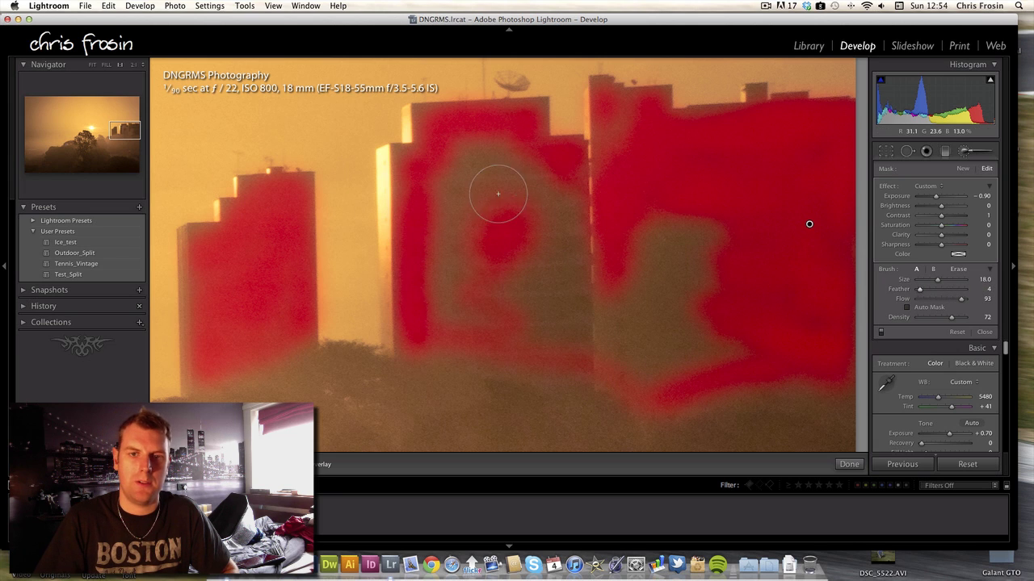
mouse_move(498, 193)
mouse_down()
mouse_move(499, 161)
mouse_move(481, 152)
mouse_move(455, 165)
mouse_move(447, 304)
mouse_move(558, 325)
mouse_move(661, 365)
mouse_move(830, 313)
mouse_move(719, 324)
mouse_move(643, 313)
mouse_move(495, 259)
mouse_move(593, 282)
mouse_move(721, 274)
mouse_move(832, 243)
mouse_move(731, 234)
mouse_move(813, 190)
mouse_move(797, 153)
mouse_move(674, 173)
mouse_move(686, 244)
mouse_move(529, 228)
mouse_move(546, 195)
mouse_move(522, 187)
mouse_move(636, 205)
mouse_move(575, 199)
mouse_move(639, 219)
mouse_up()
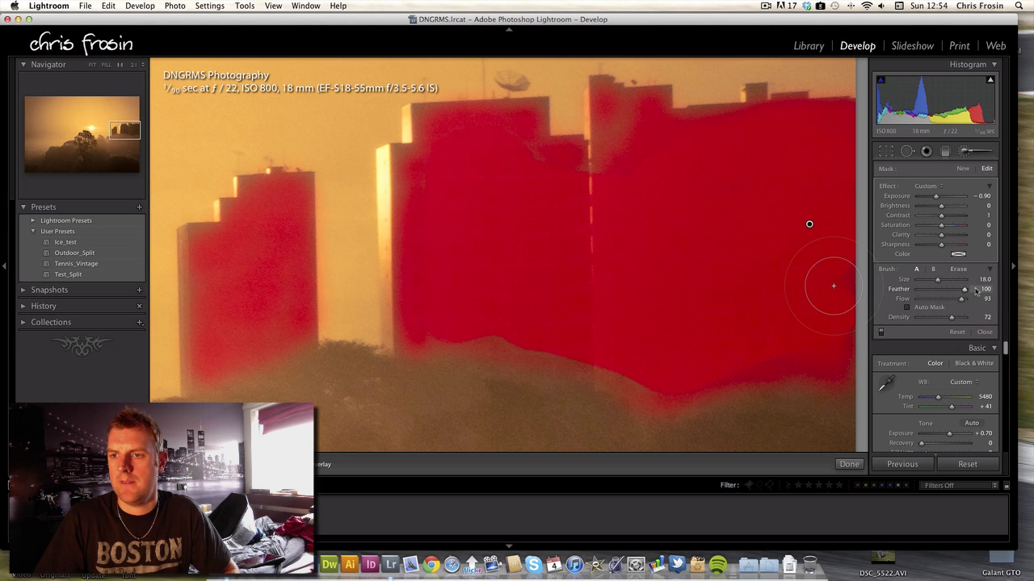
Step: Smooth the mask's lower and upper edges with brush Size 13 and Feather 100, then hide the overlay and view the wider photo
scroll(558, 263, down, 5)
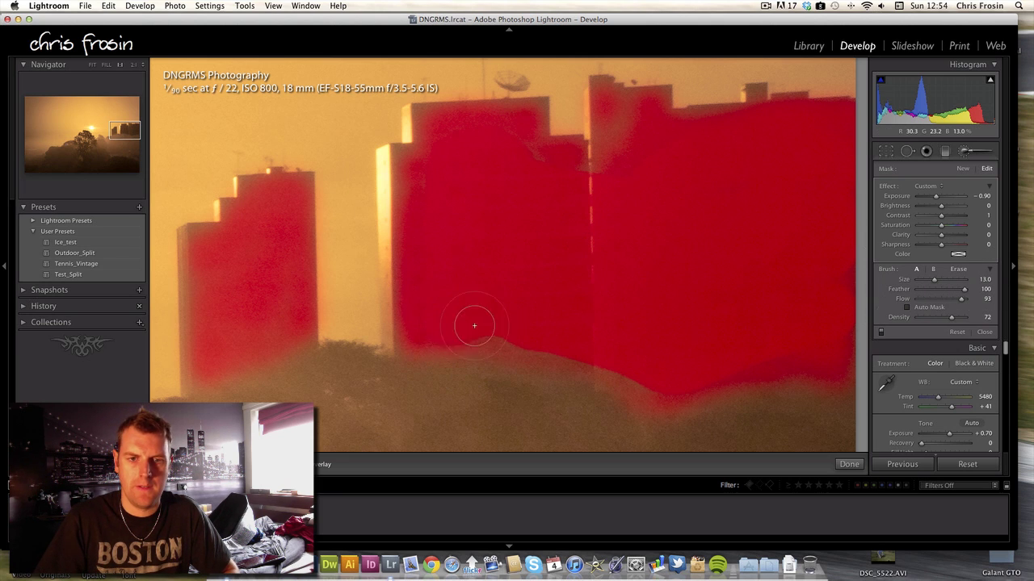
mouse_move(474, 326)
mouse_down()
mouse_move(673, 377)
mouse_move(848, 335)
mouse_move(847, 261)
mouse_move(781, 283)
mouse_move(589, 201)
mouse_move(585, 183)
mouse_move(609, 178)
mouse_move(509, 164)
mouse_move(635, 163)
mouse_move(628, 129)
mouse_move(654, 141)
mouse_move(642, 131)
mouse_move(616, 197)
mouse_up()
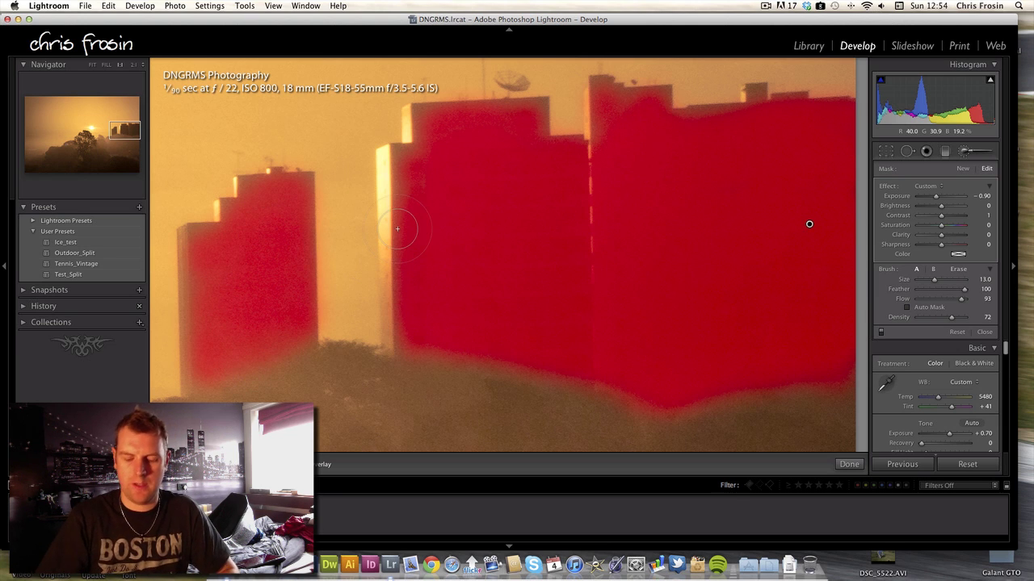
key(o)
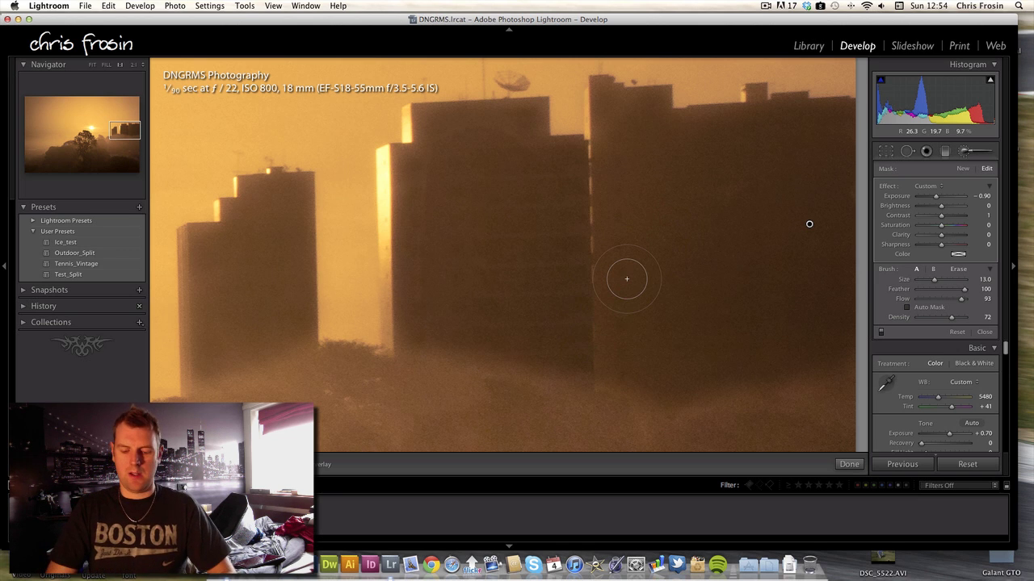
key(z)
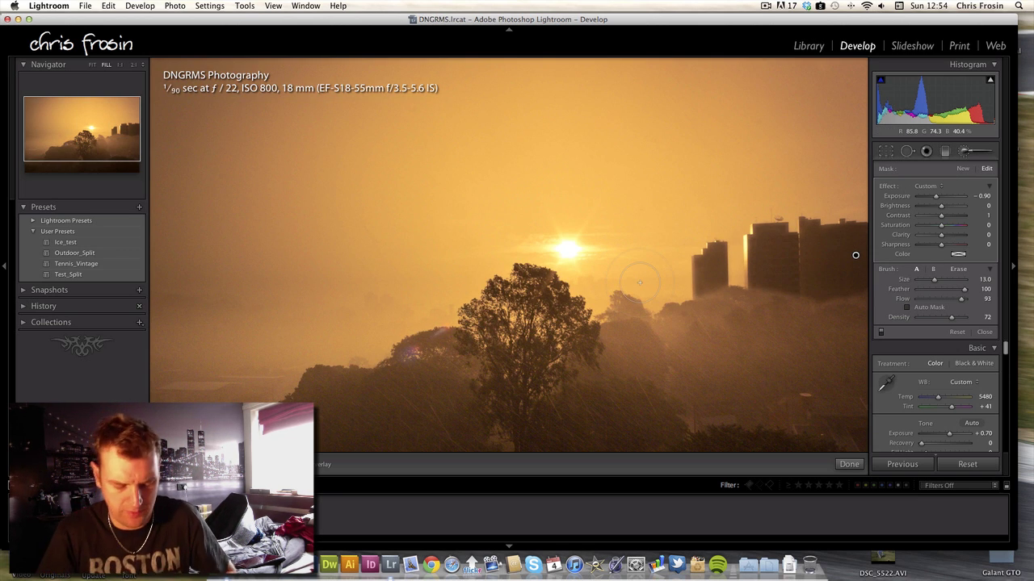
Step: Lighten the tower blocks' brush adjustment to an Exposure of −0.61 and close the Adjustment Brush
key(z)
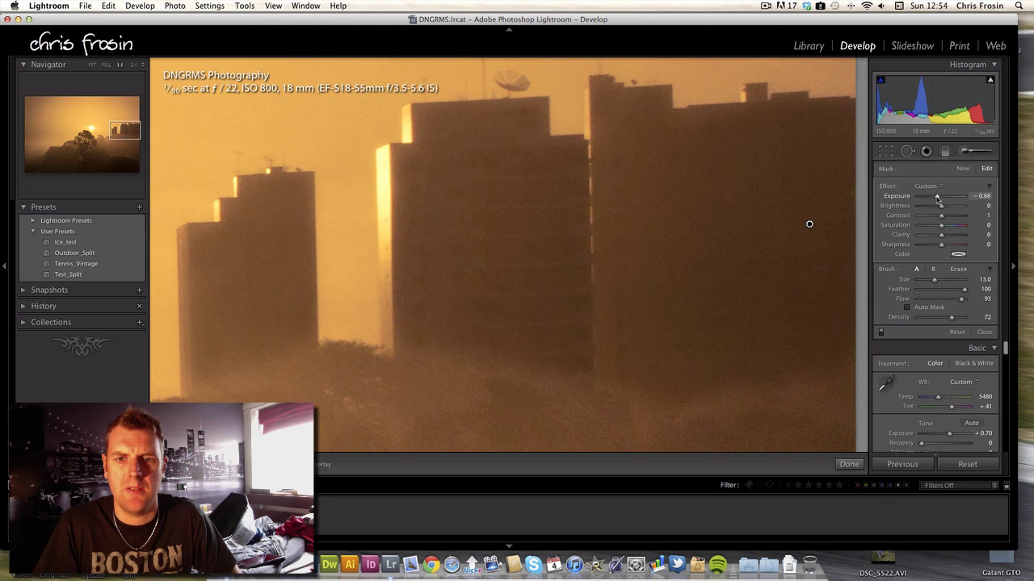
drag(936, 198, 935, 197)
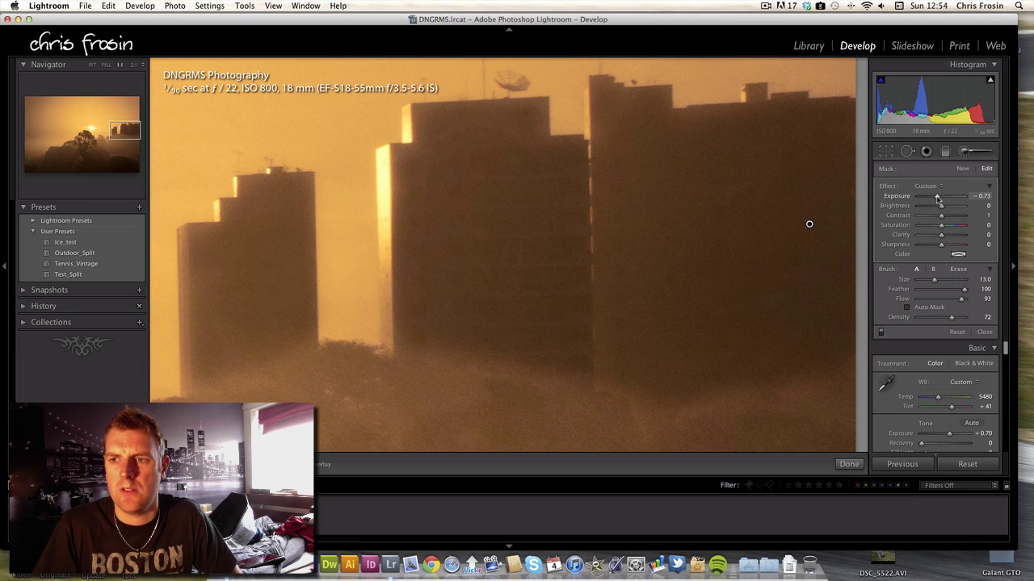
key(z)
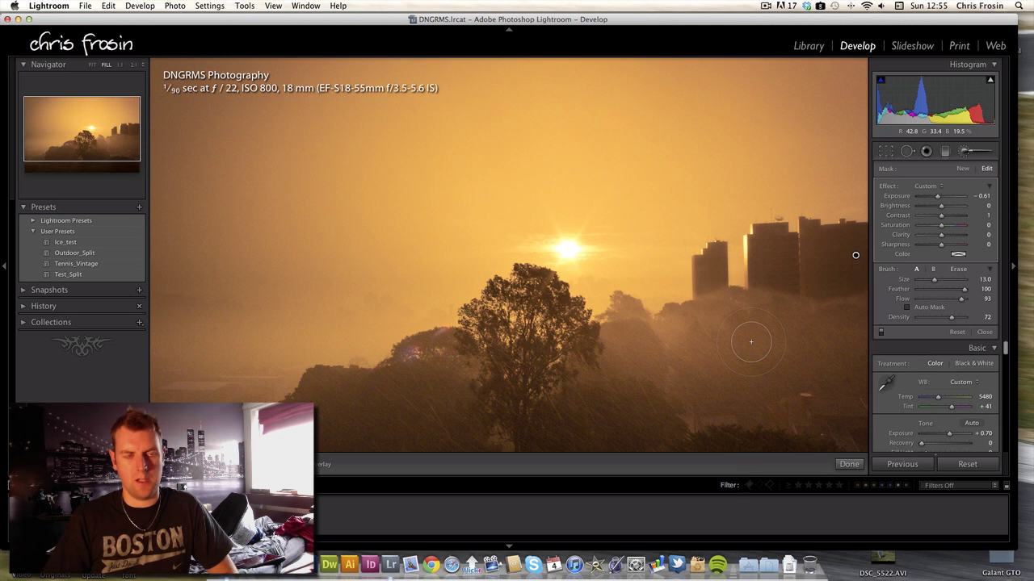
click(92, 65)
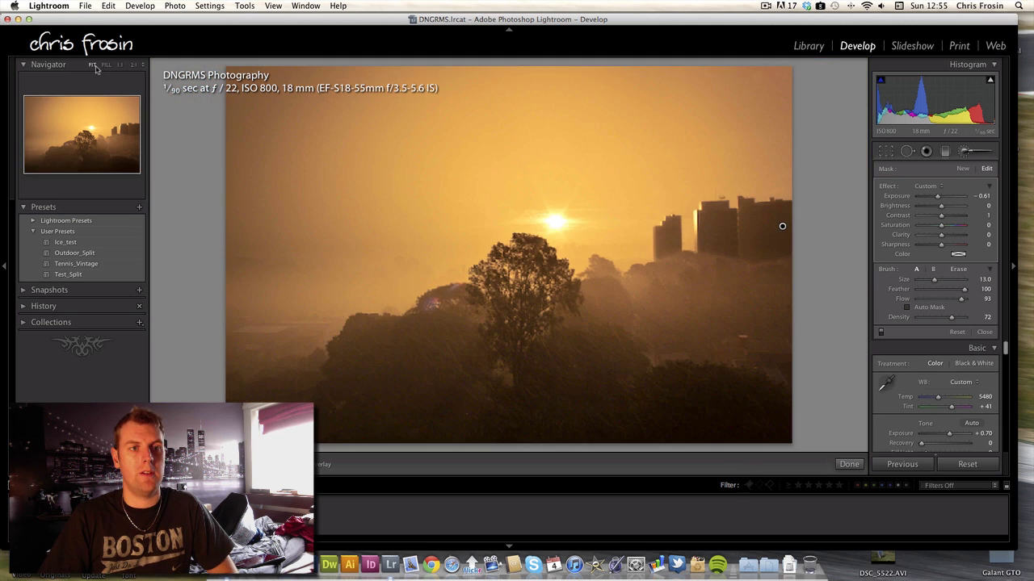
click(963, 151)
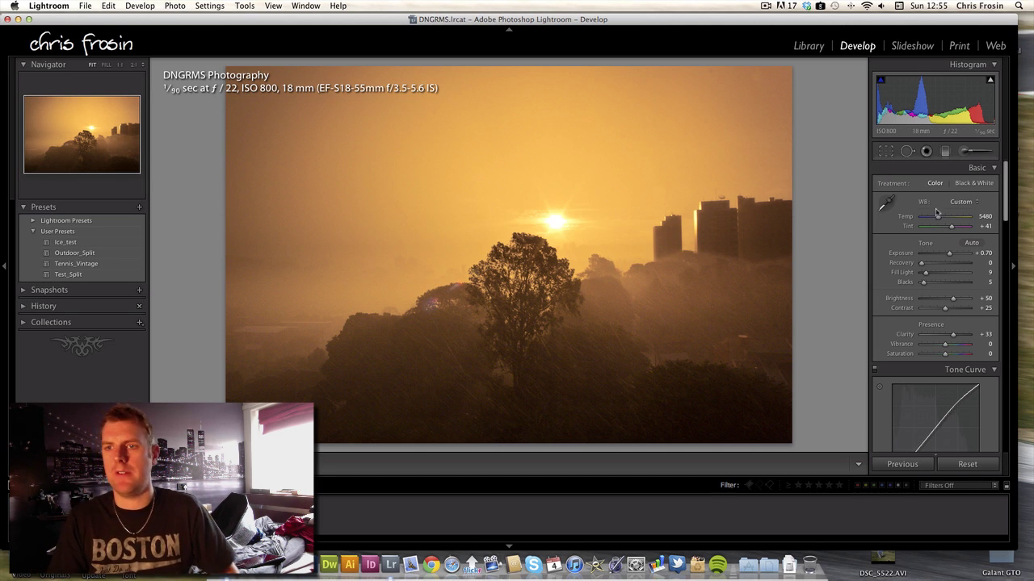
Step: Warm the whole photo by setting the white balance Temp to 5753
drag(939, 219, 939, 220)
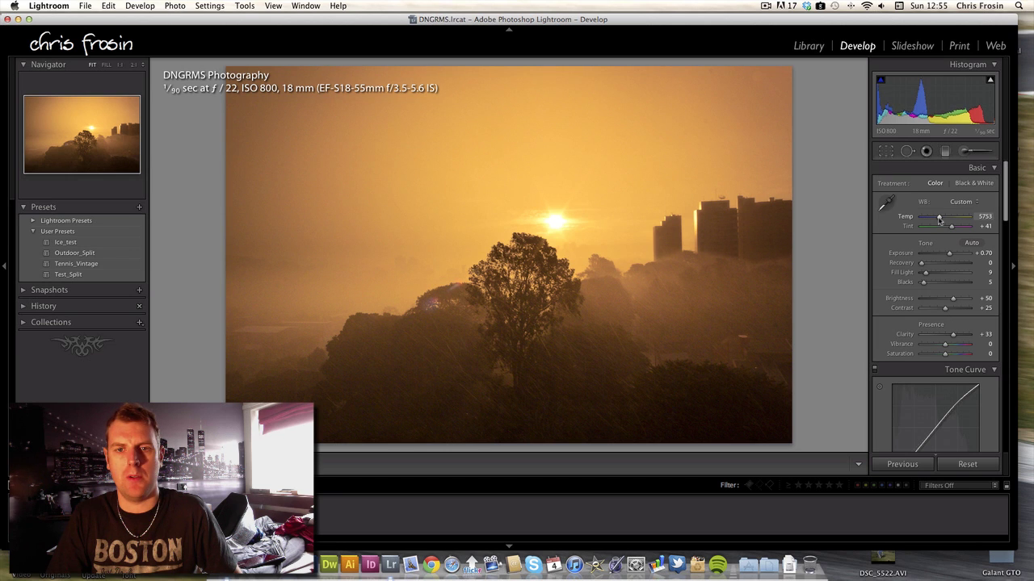